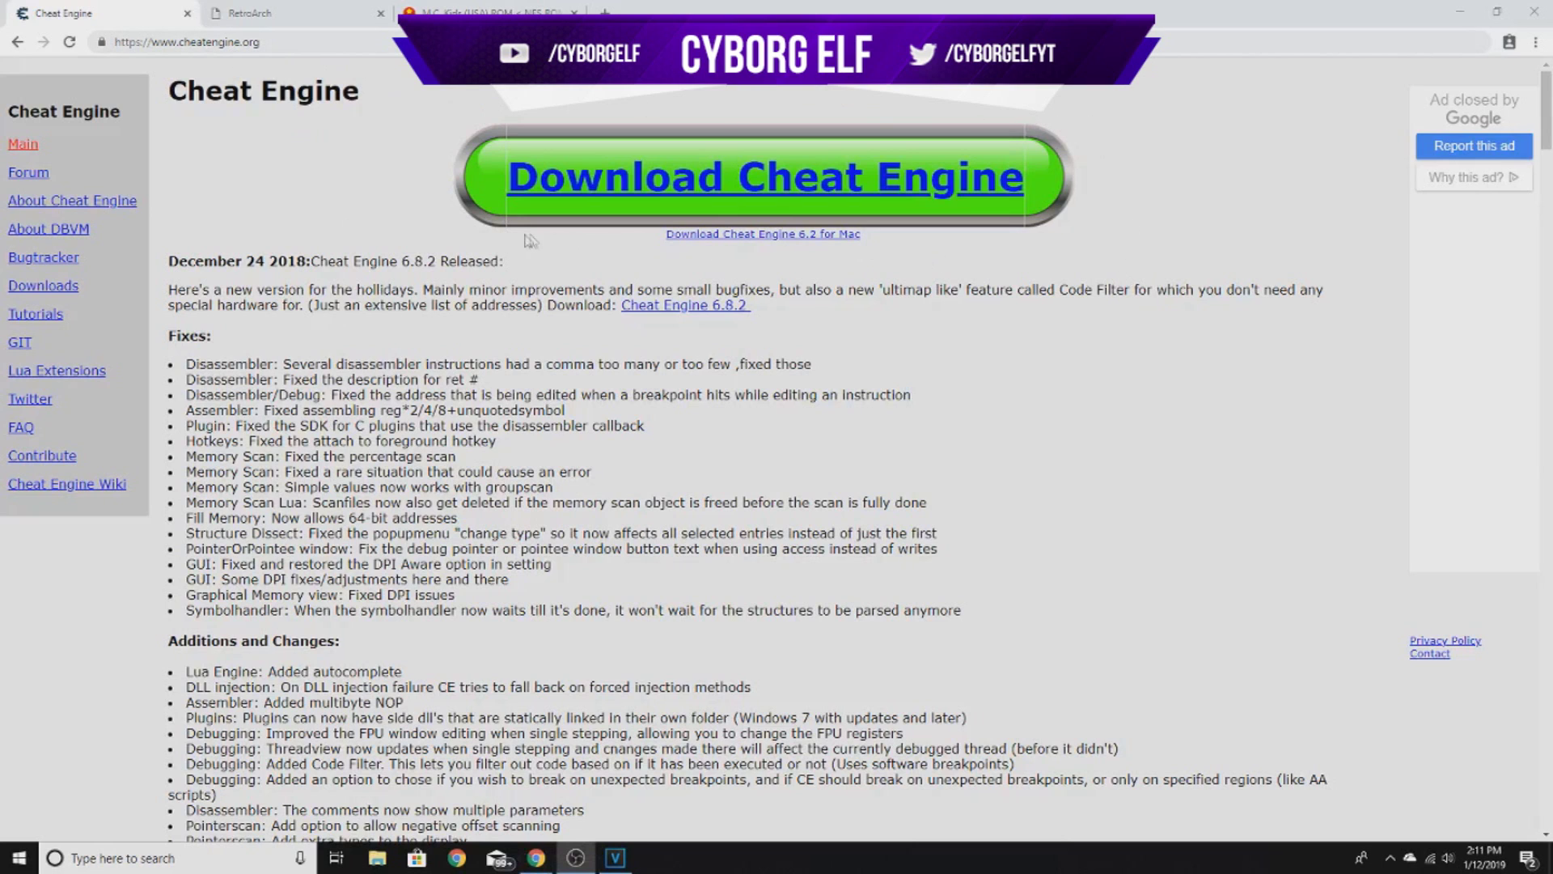
{"action": "left_click_drag", "start_coordinate": [506, 176], "coordinate": [1038, 168]}
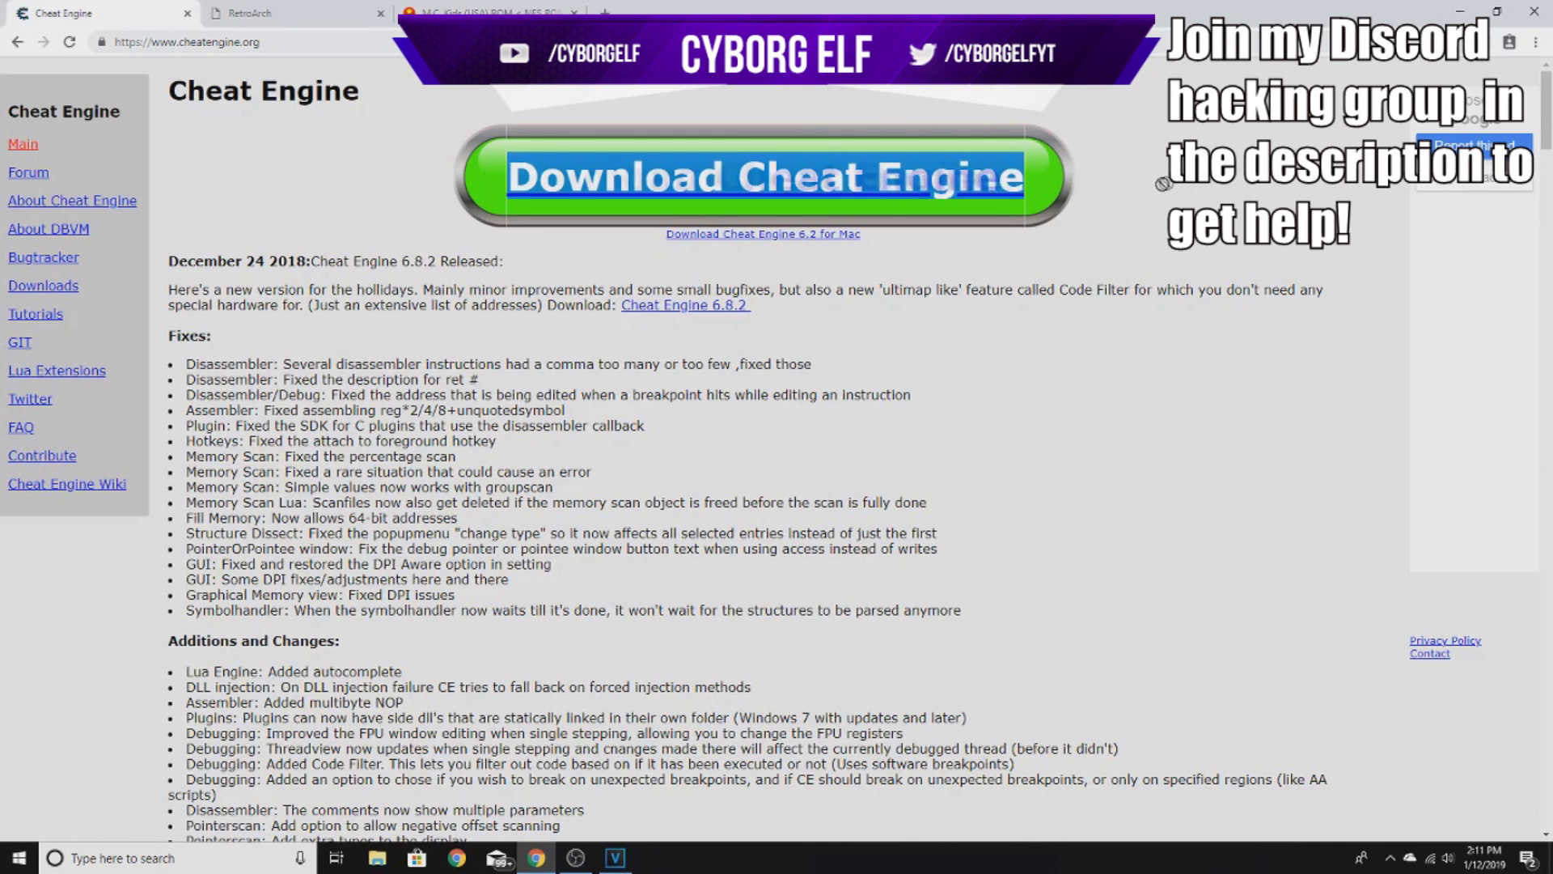
{"action": "left_click_drag", "start_coordinate": [322, 194], "coordinate": [1141, 178]}
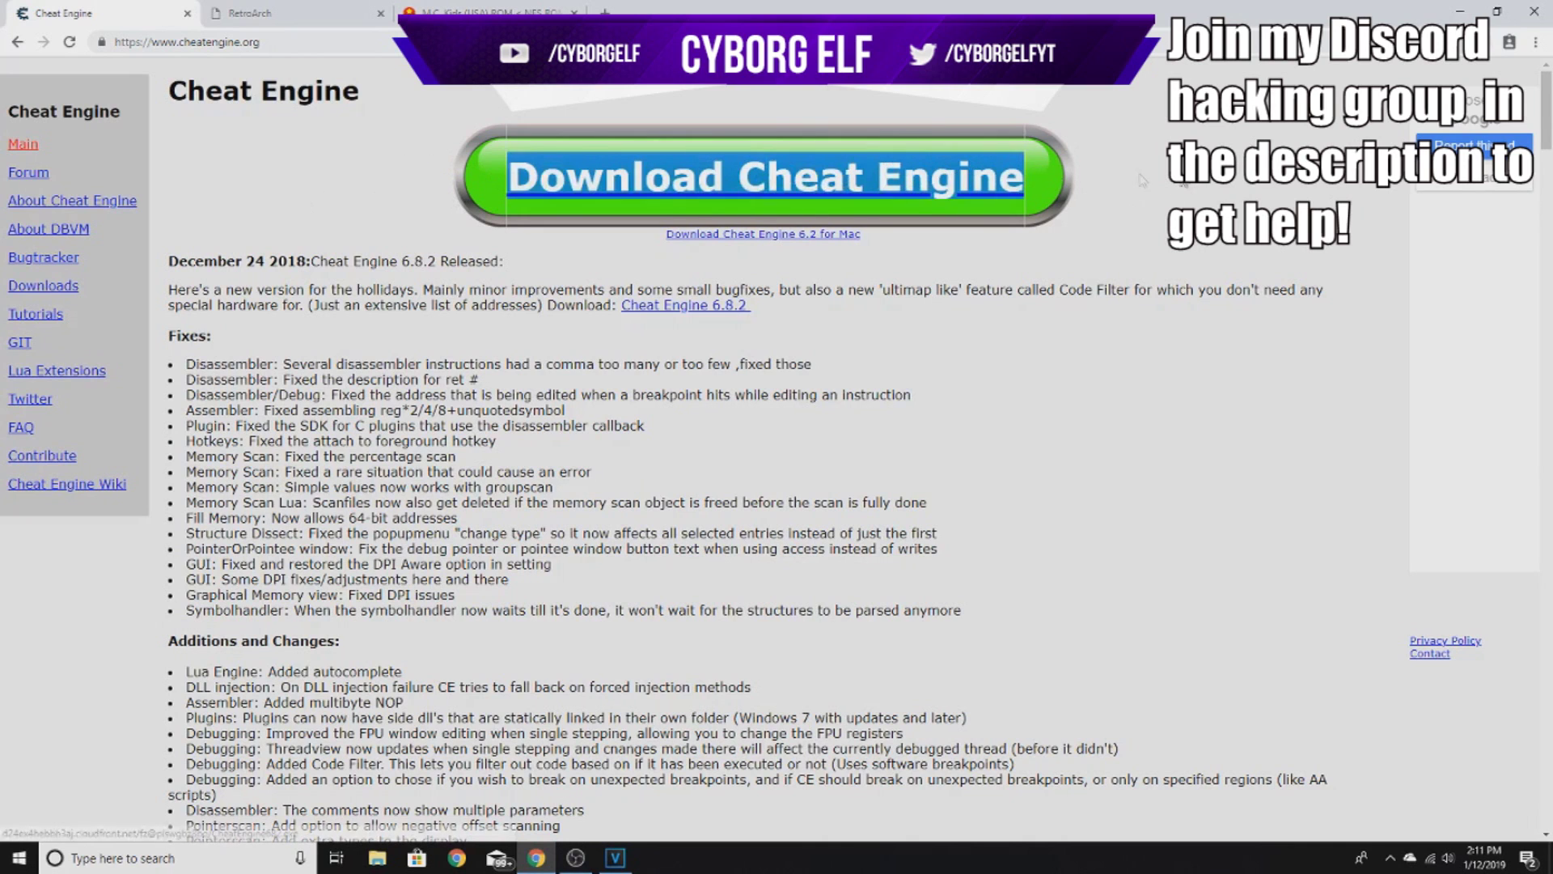
{"action": "left_click_drag", "start_coordinate": [1238, 172], "coordinate": [320, 130]}
{"action": "left_click", "coordinate": [160, 91]}
{"action": "left_click", "coordinate": [327, 197]}
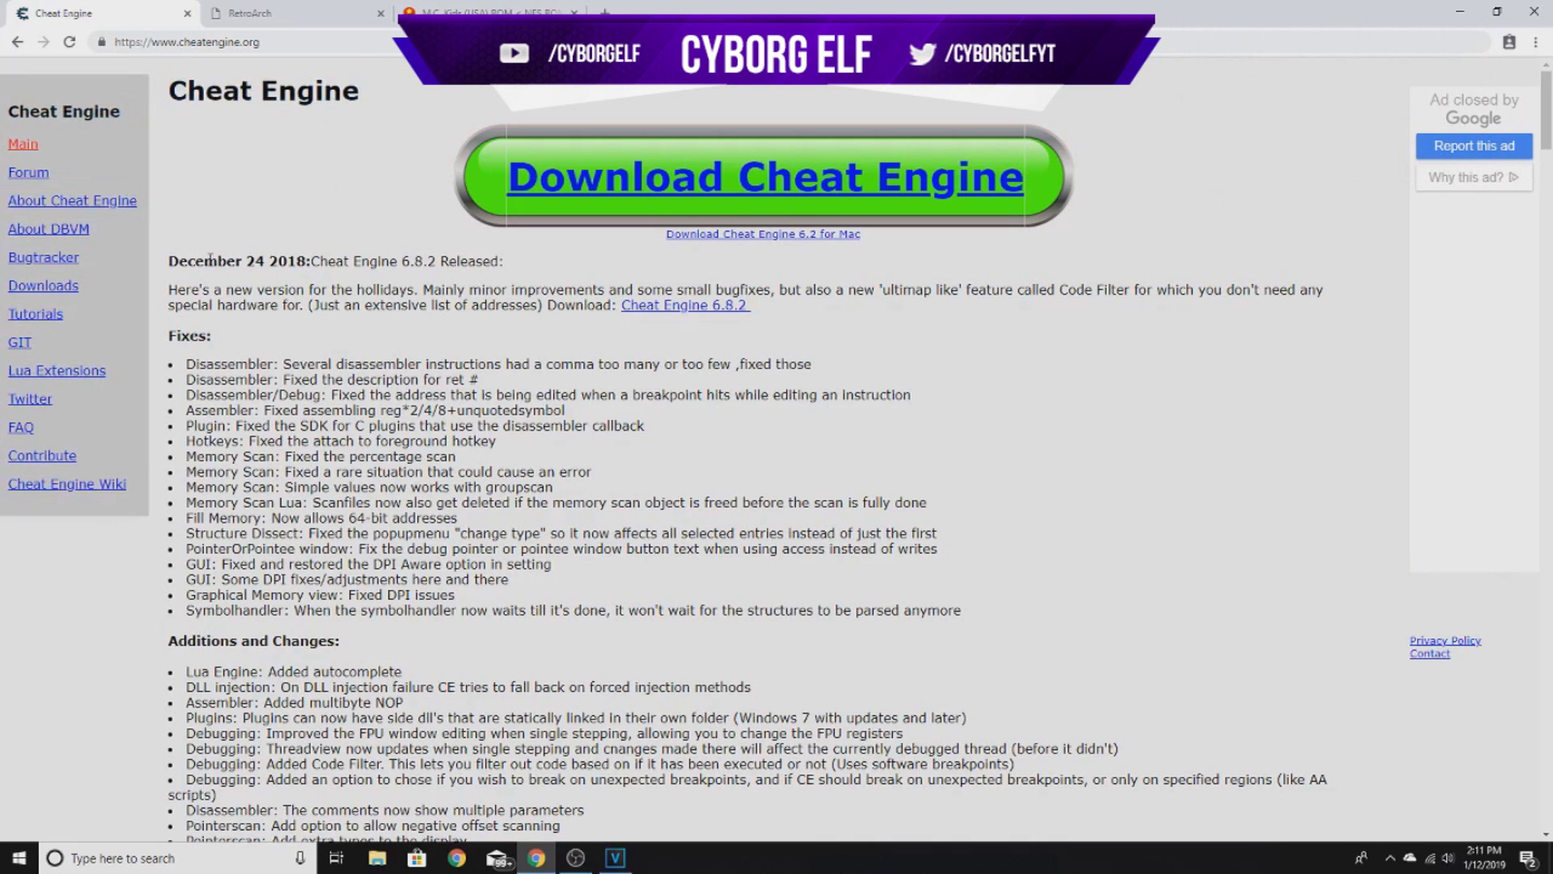
{"action": "left_click_drag", "start_coordinate": [172, 260], "coordinate": [1080, 204]}
{"action": "left_click", "coordinate": [178, 90]}
{"action": "left_click_drag", "start_coordinate": [1086, 340], "coordinate": [150, 105]}
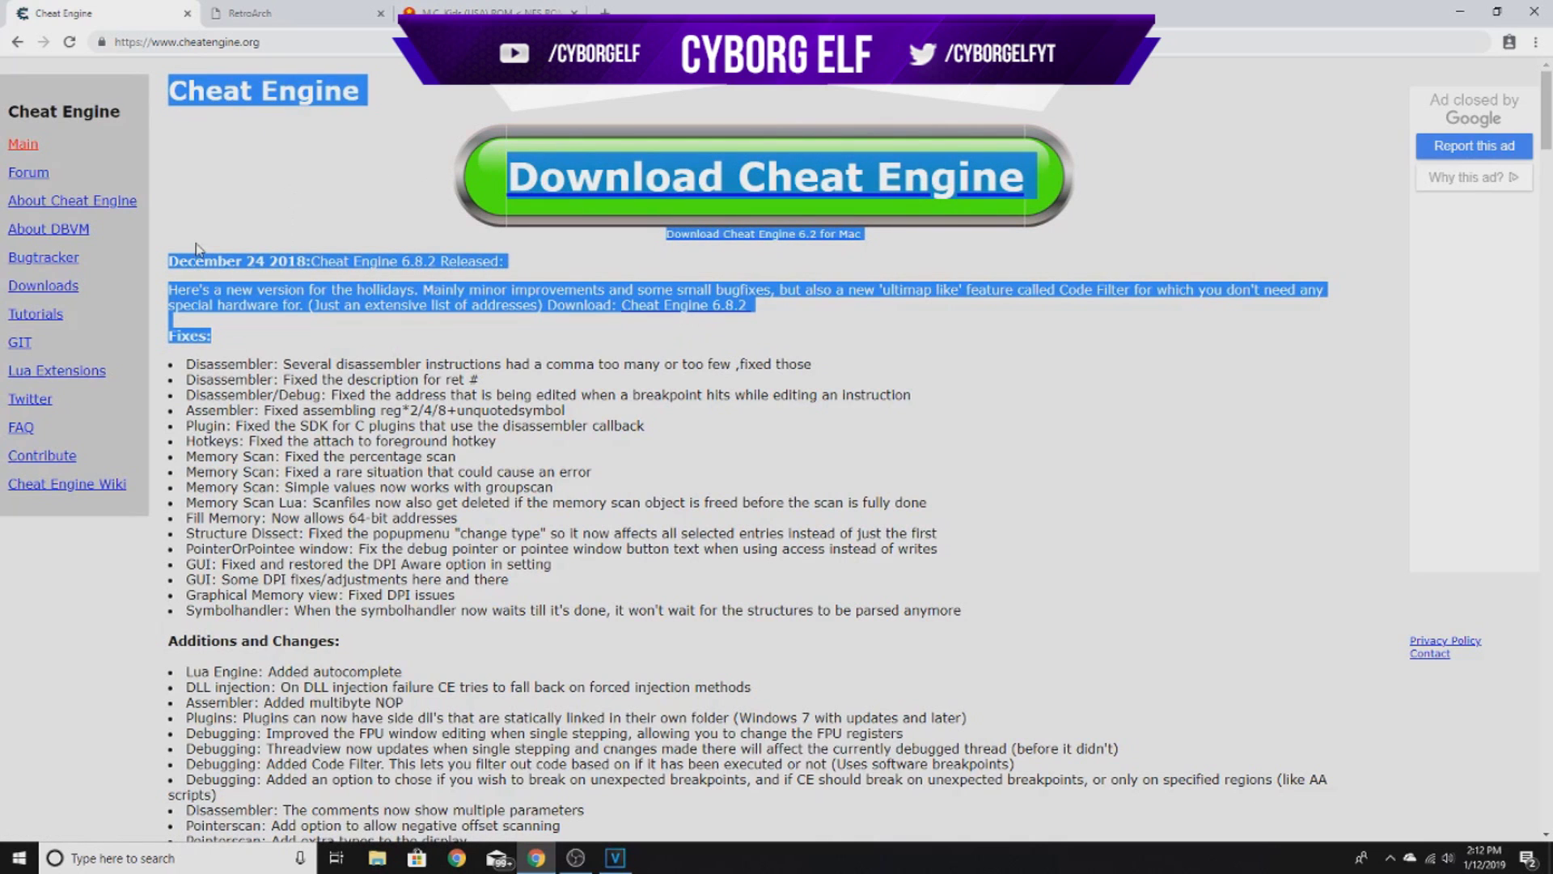
{"action": "left_click", "coordinate": [288, 221]}
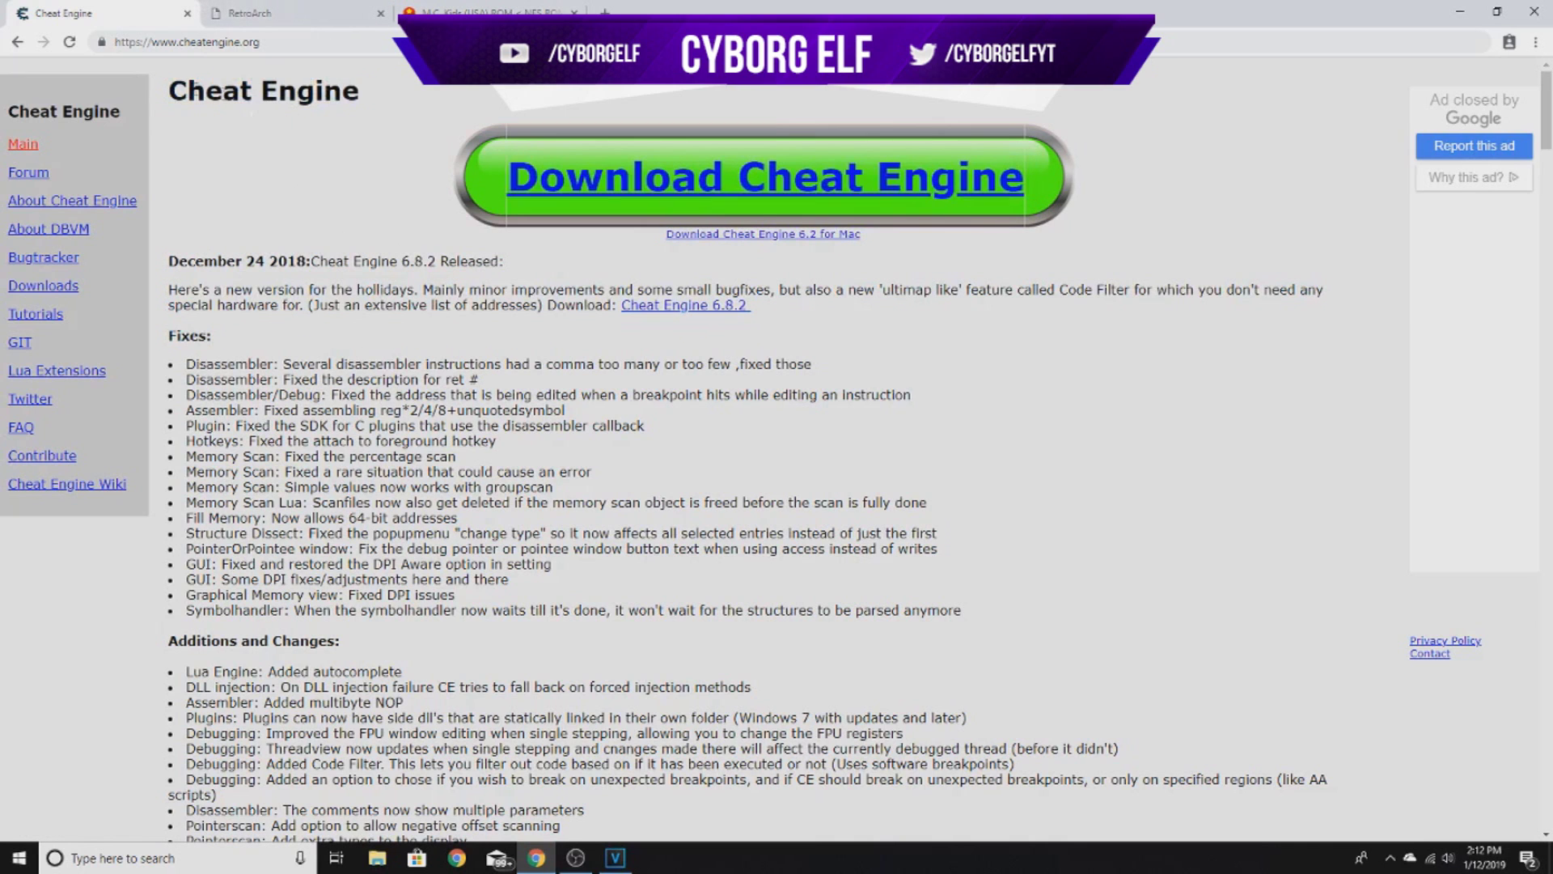
{"action": "left_click_drag", "start_coordinate": [171, 80], "coordinate": [374, 93]}
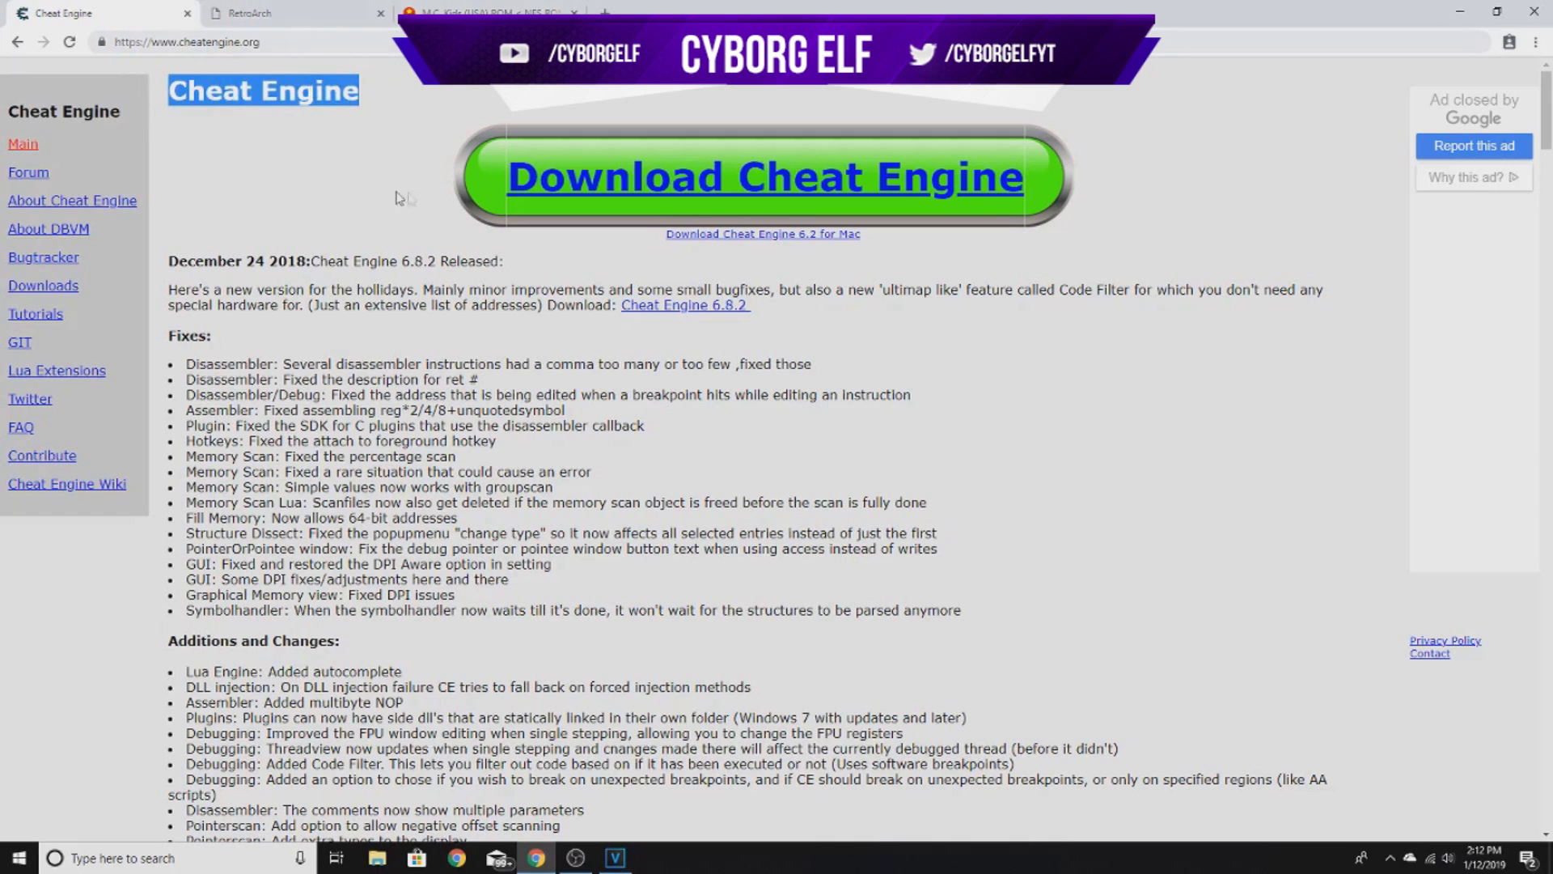
{"action": "left_click", "coordinate": [319, 87]}
{"action": "left_click_drag", "start_coordinate": [168, 89], "coordinate": [368, 95]}
{"action": "left_click", "coordinate": [329, 239]}
{"action": "left_click_drag", "start_coordinate": [233, 264], "coordinate": [523, 272]}
{"action": "left_click_drag", "start_coordinate": [170, 266], "coordinate": [943, 324]}
{"action": "left_click", "coordinate": [706, 297]}
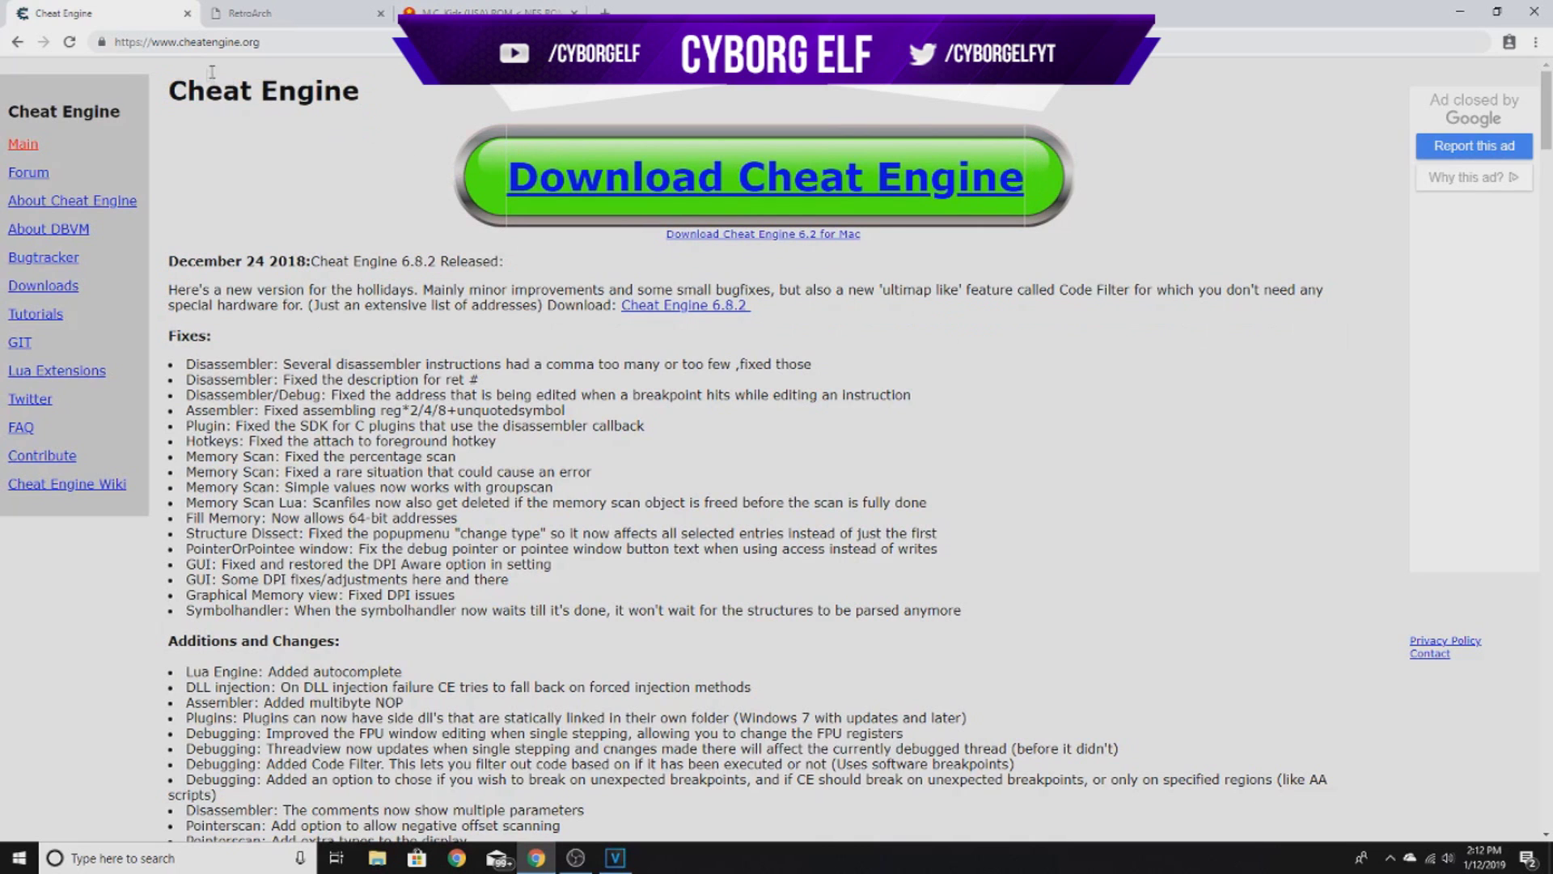
{"action": "left_click_drag", "start_coordinate": [175, 89], "coordinate": [402, 100]}
{"action": "left_click", "coordinate": [617, 250]}
Step: Start the Cheat Engine download from its home page and the download overlay that follows
{"action": "left_click", "coordinate": [576, 169]}
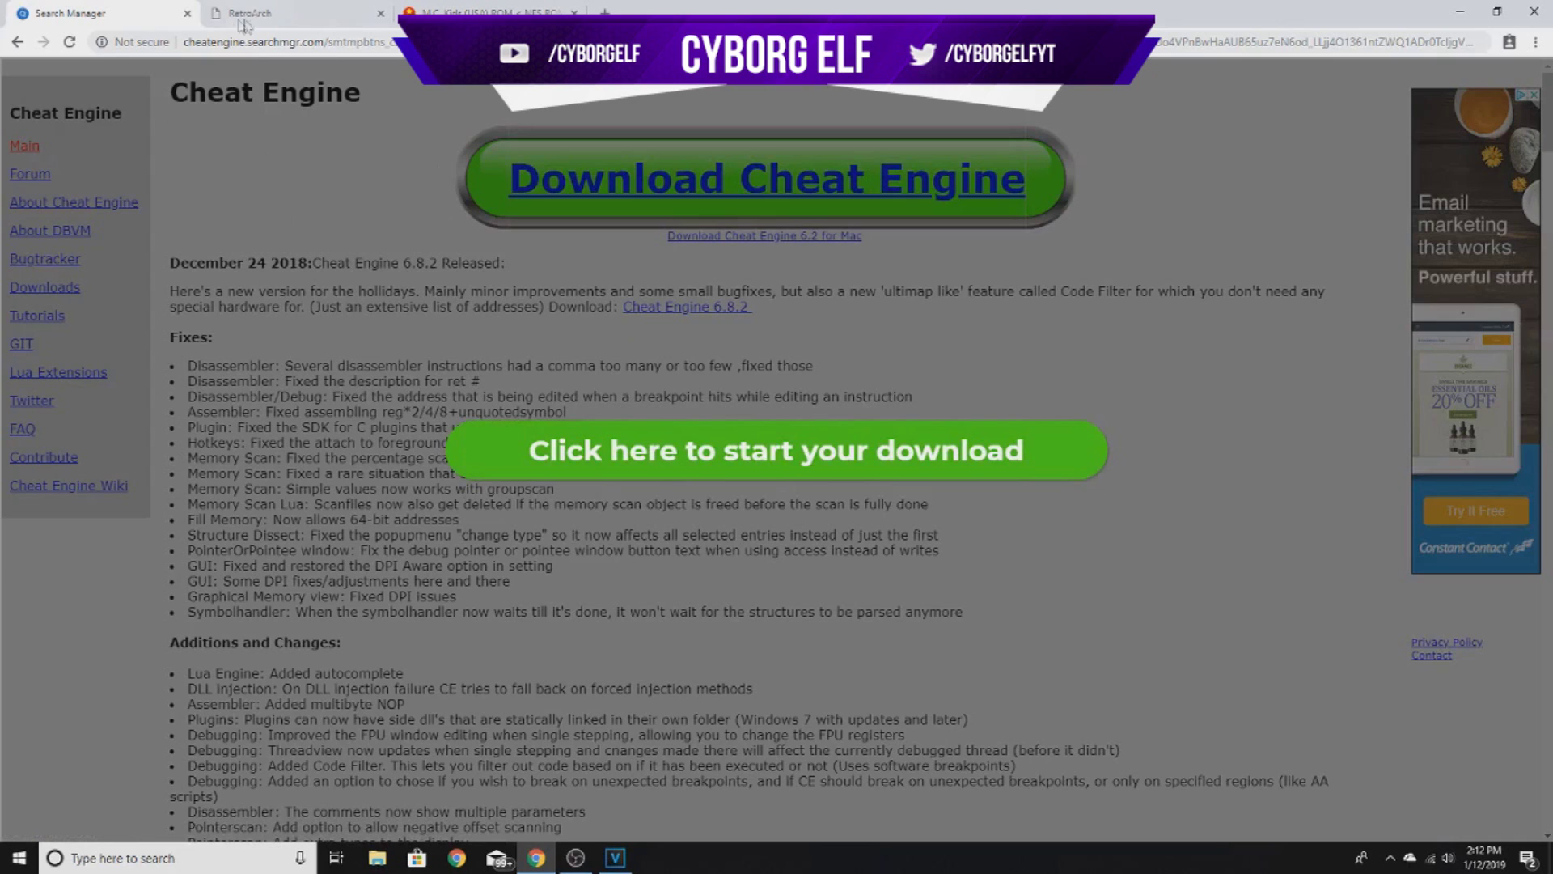
{"action": "left_click_drag", "start_coordinate": [202, 42], "coordinate": [408, 42]}
{"action": "left_click_drag", "start_coordinate": [932, 11], "coordinate": [1475, 33]}
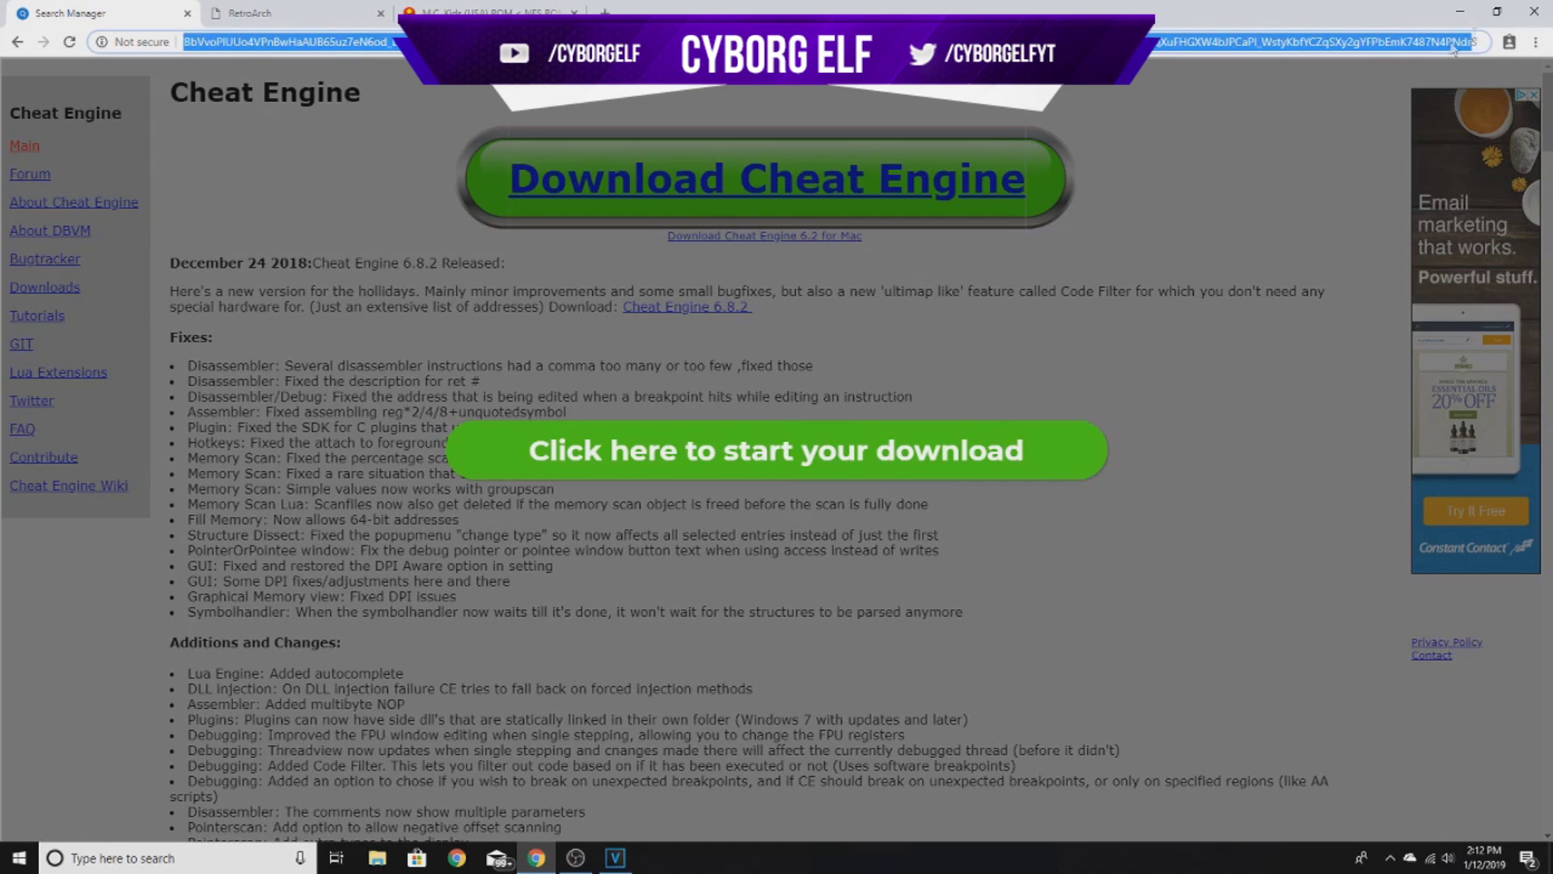
{"action": "left_click", "coordinate": [1131, 124]}
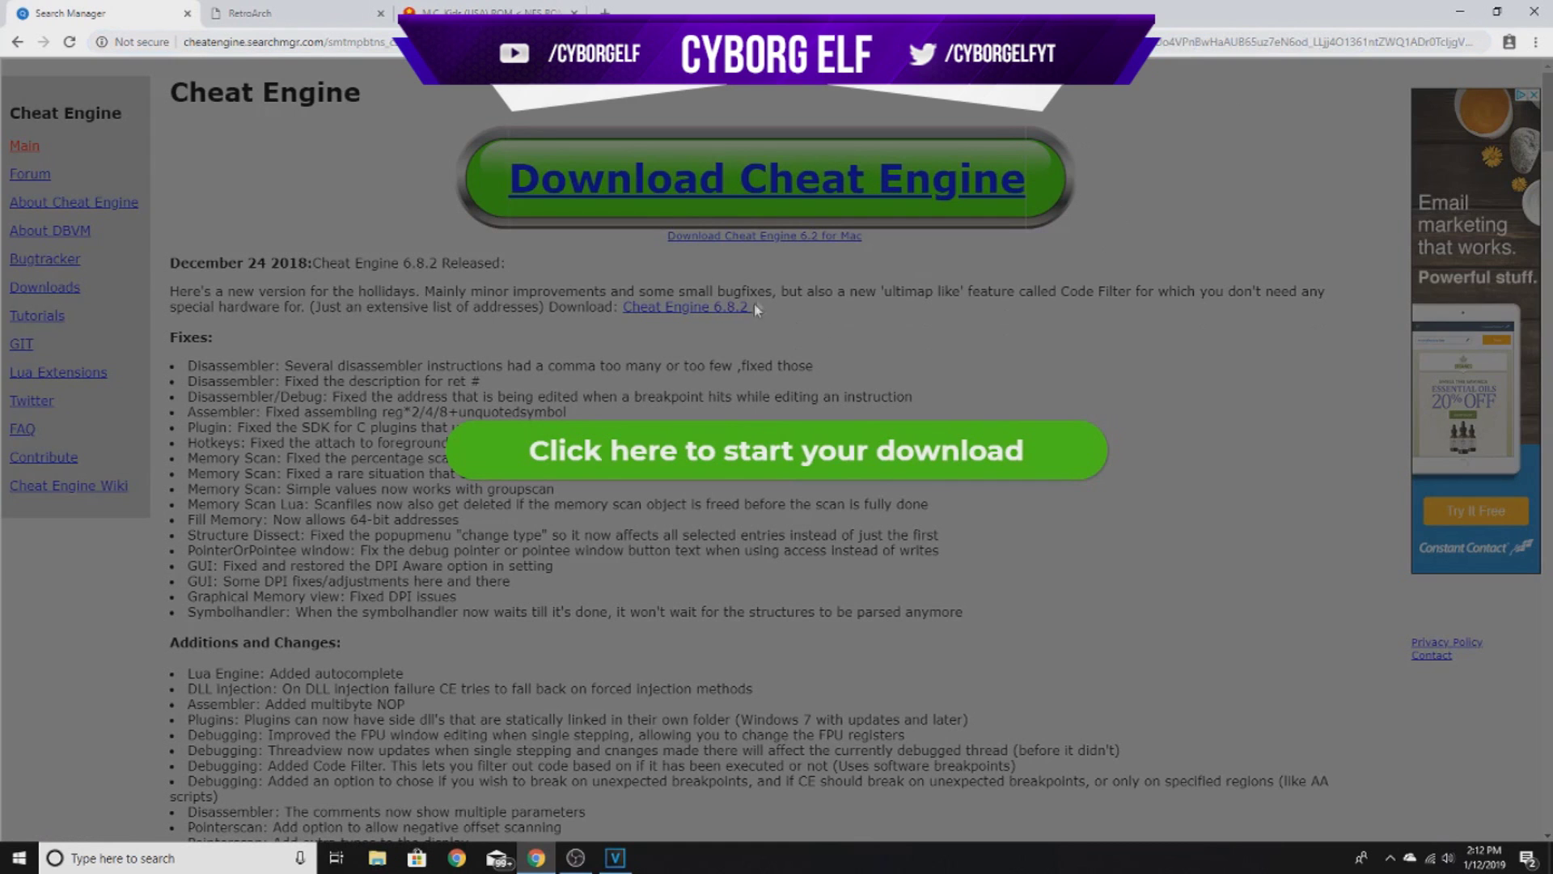
{"action": "left_click", "coordinate": [655, 458]}
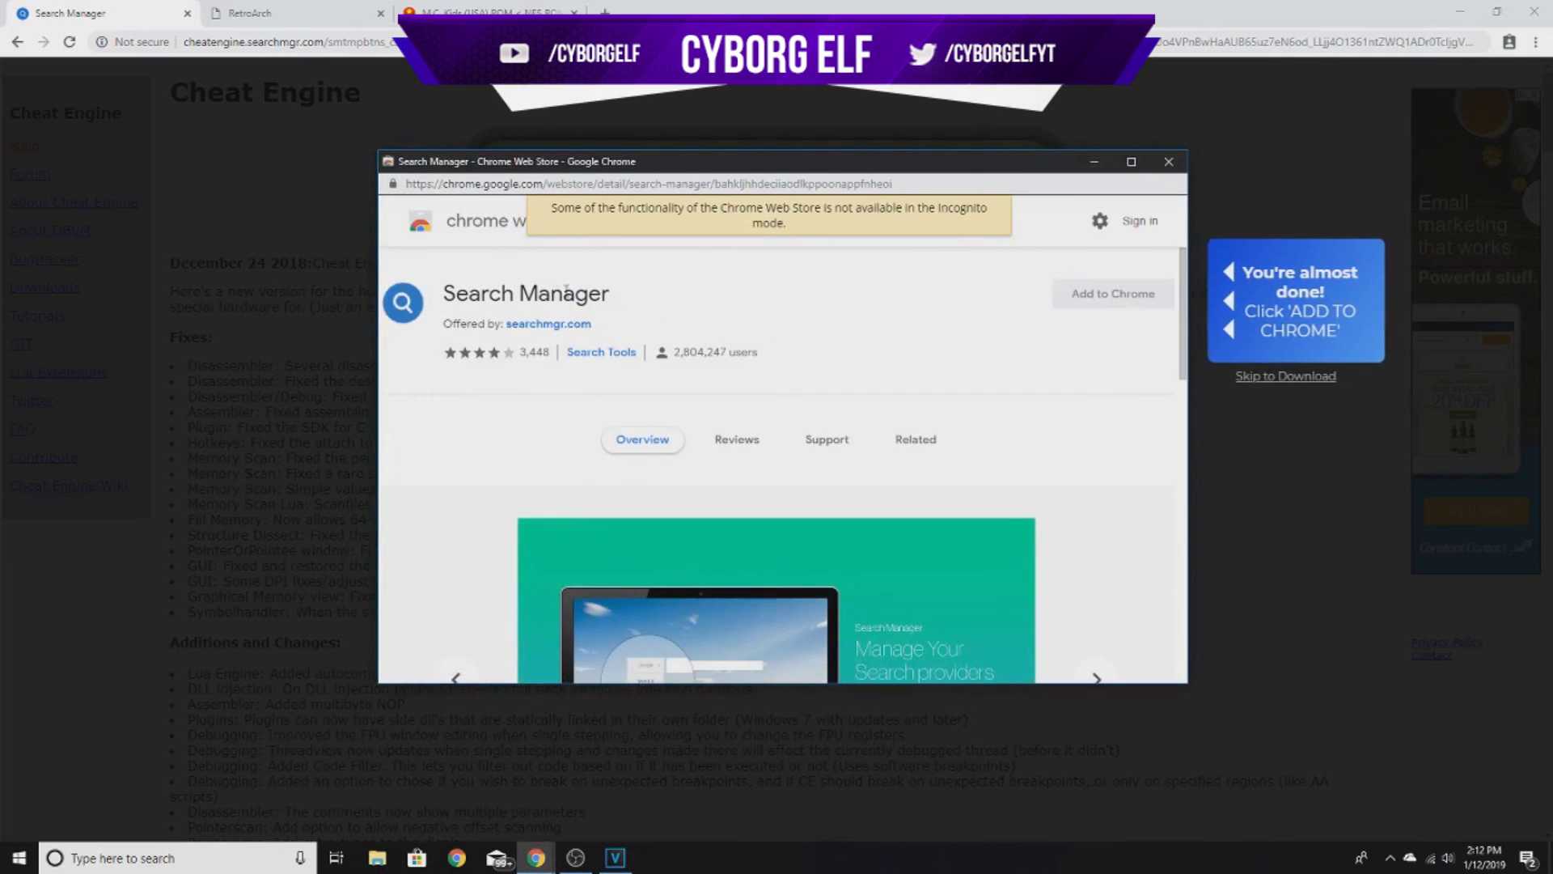
Step: Look over the Search Manager extension offer and dismiss it without adding it to Chrome
{"action": "scroll", "coordinate": [753, 305], "scroll_direction": "down", "scroll_amount": 8}
{"action": "scroll", "coordinate": [912, 319], "scroll_direction": "up", "scroll_amount": 8}
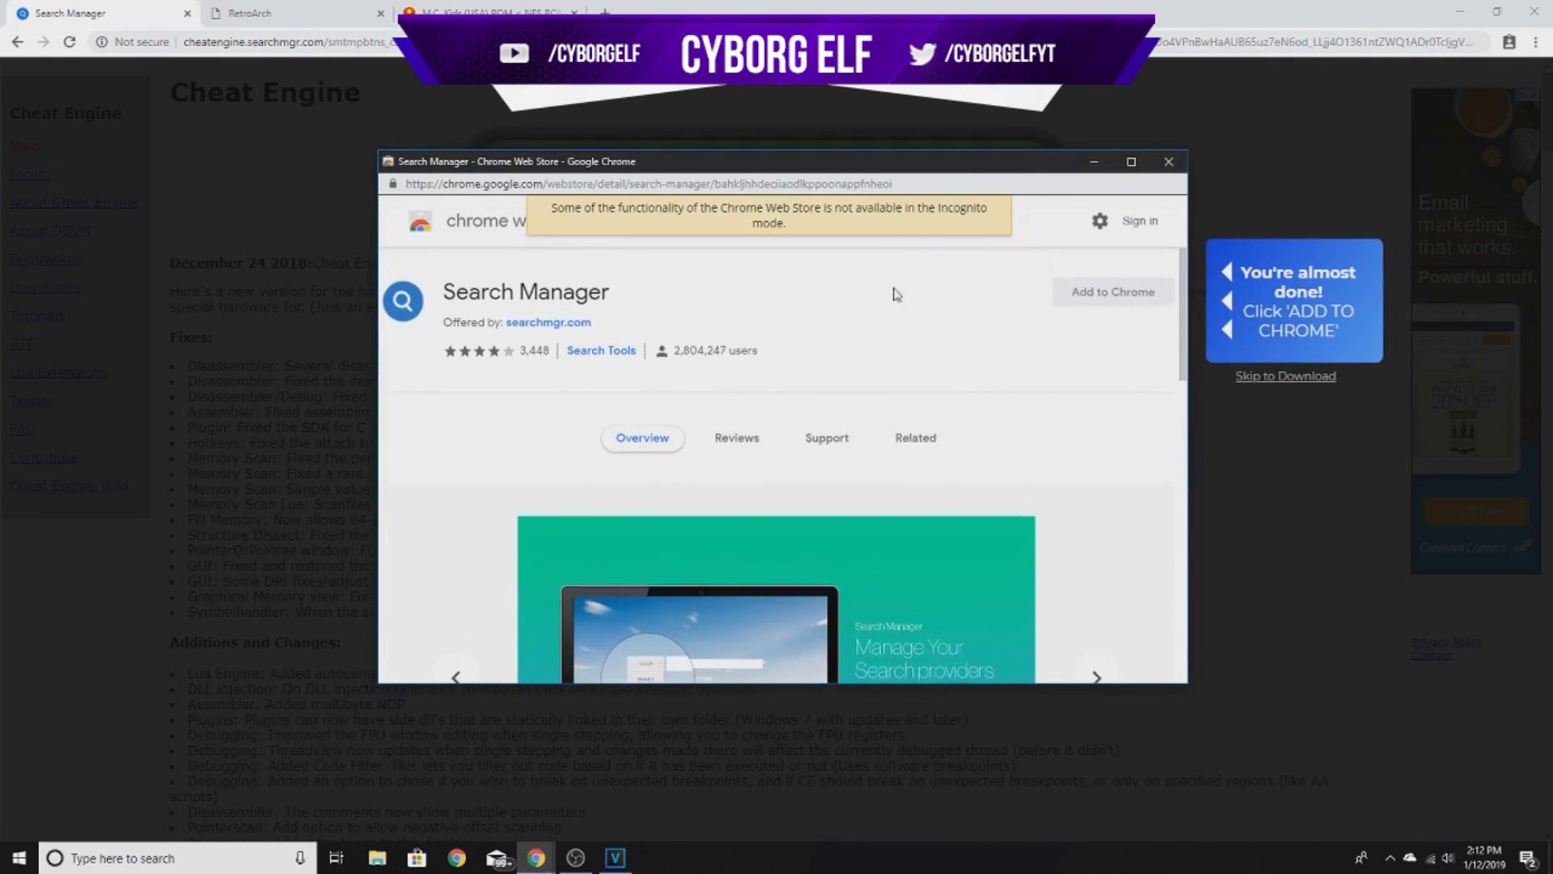
{"action": "left_click_drag", "start_coordinate": [615, 293], "coordinate": [442, 294]}
{"action": "left_click", "coordinate": [712, 291]}
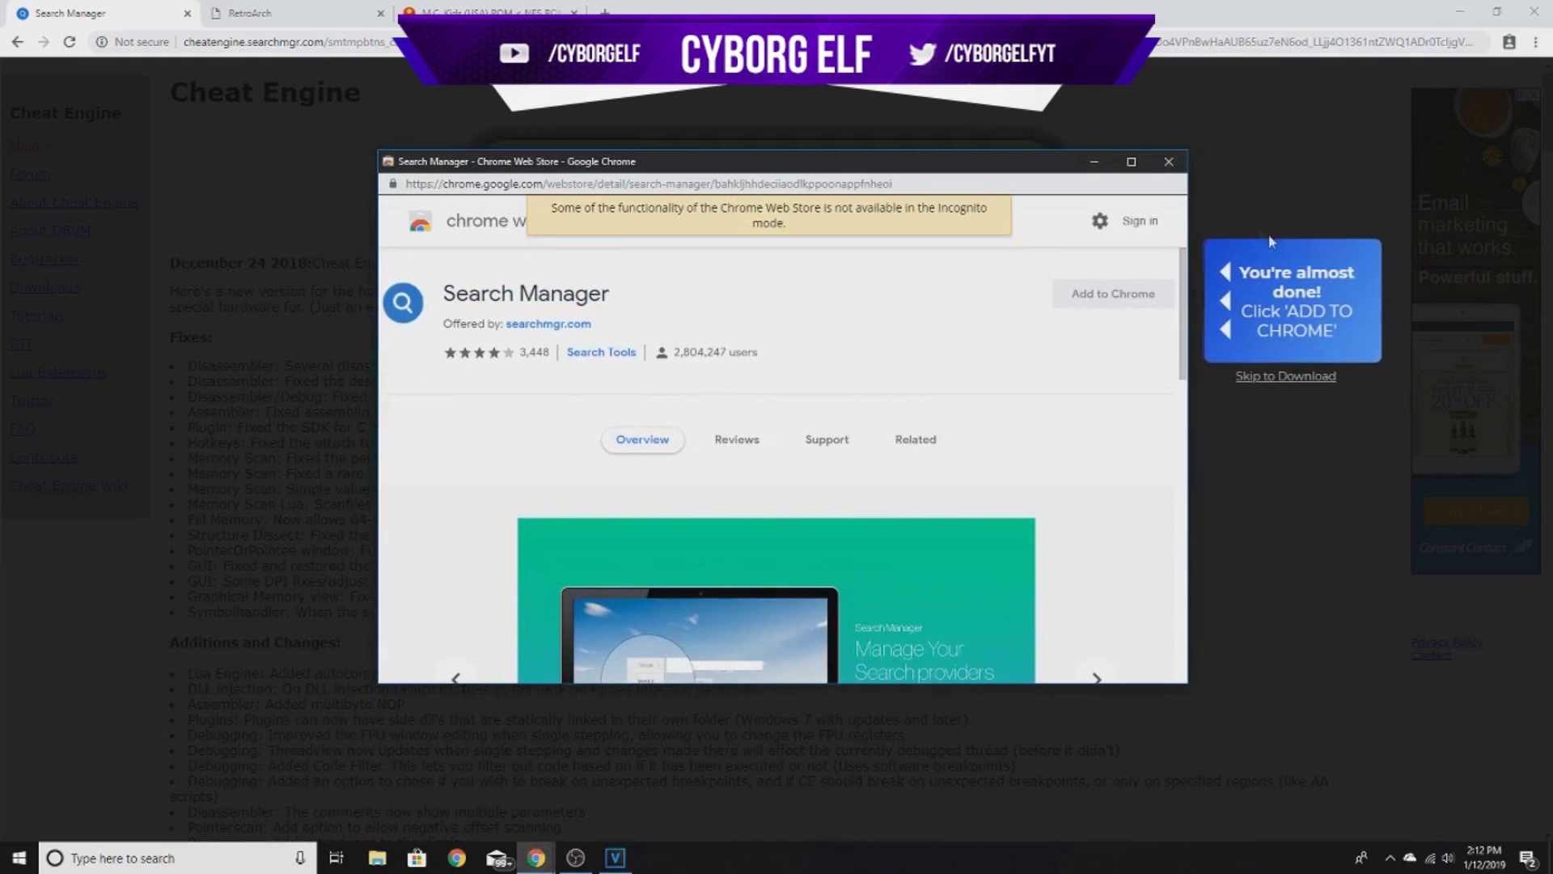
{"action": "left_click", "coordinate": [1169, 161]}
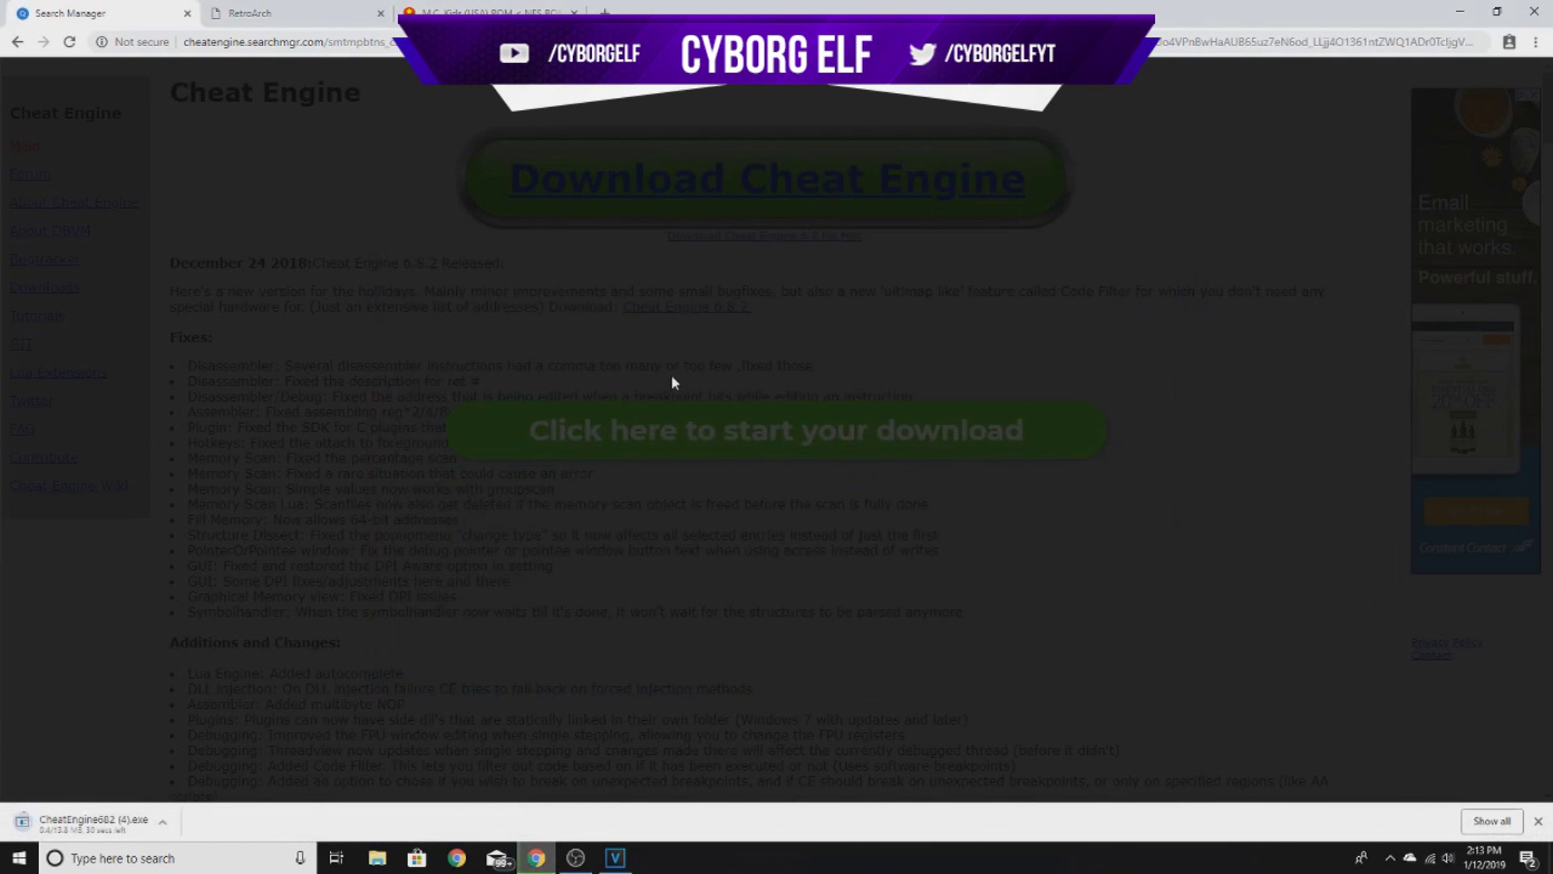
Step: Run the downloaded Cheat Engine 6.8.2 installer and accept its license agreement
{"action": "left_click", "coordinate": [137, 813]}
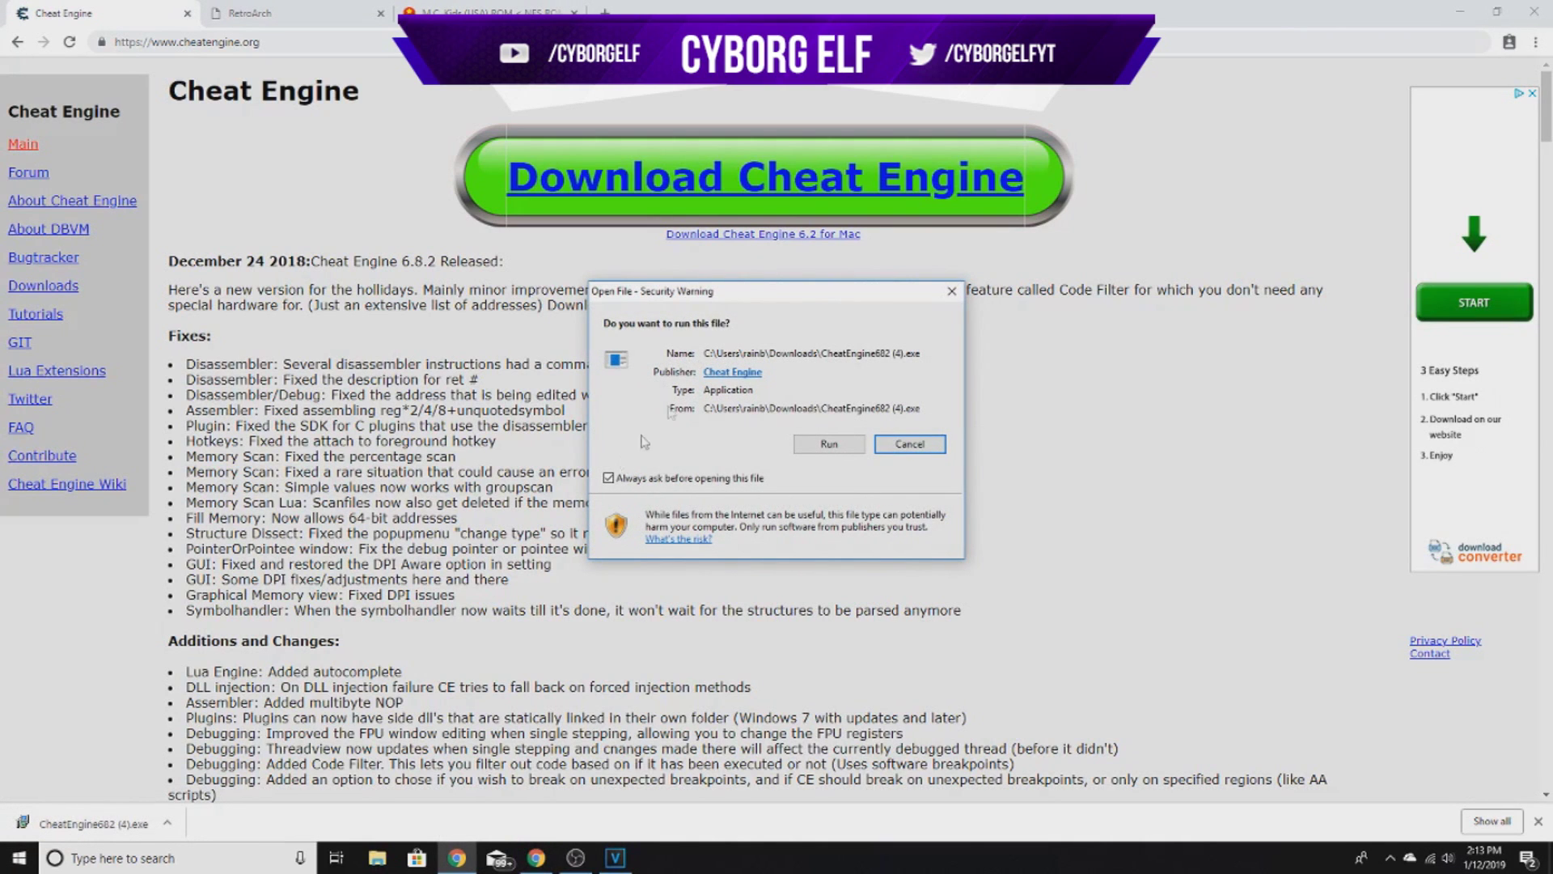
{"action": "left_click", "coordinate": [830, 443]}
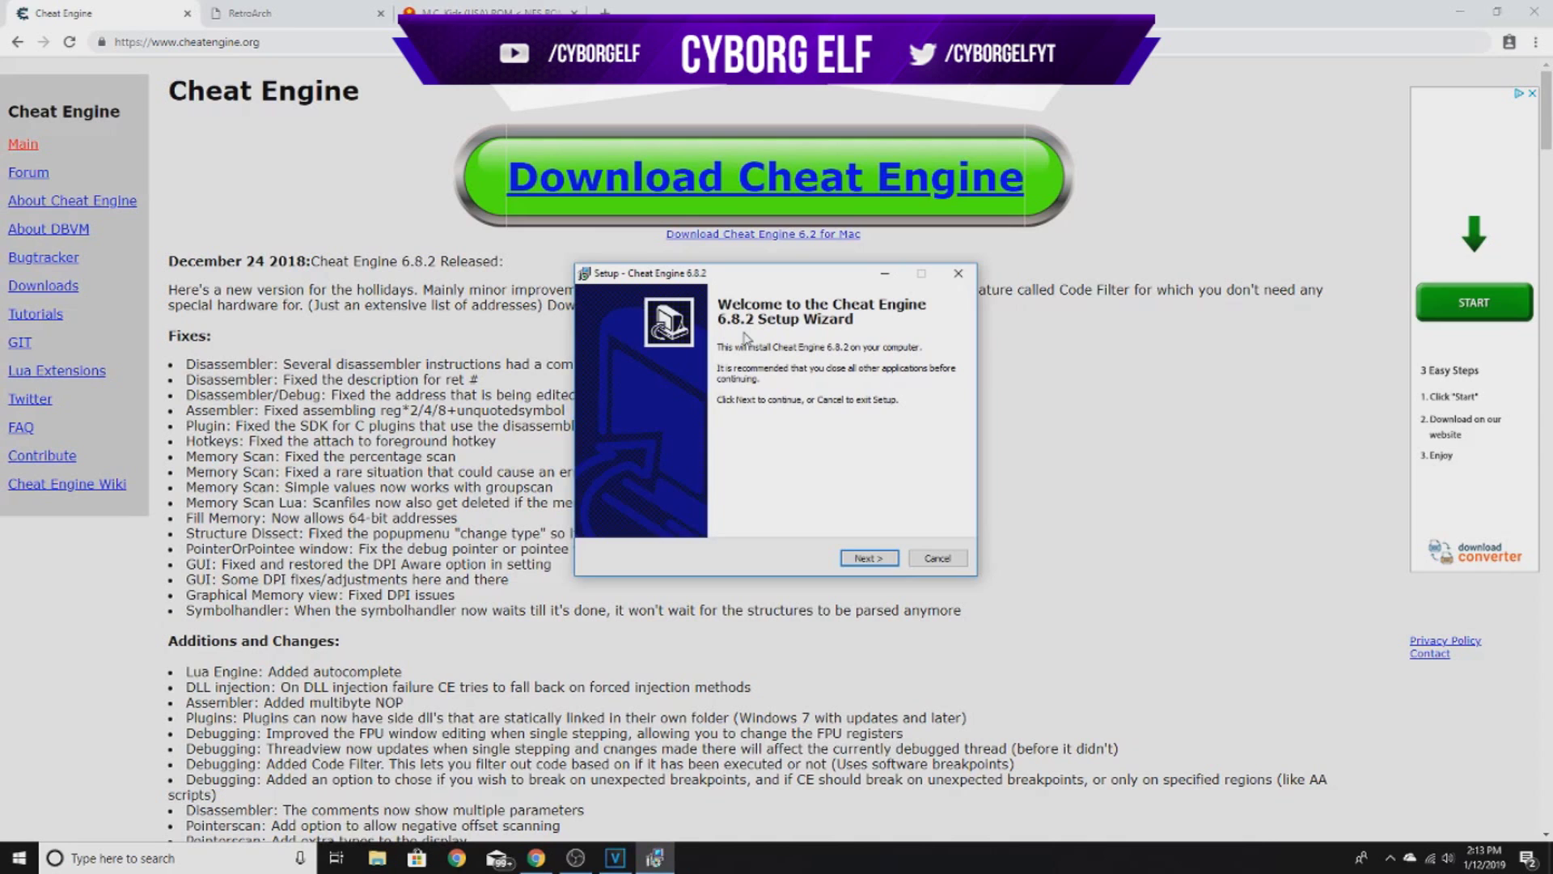
{"action": "left_click", "coordinate": [869, 558]}
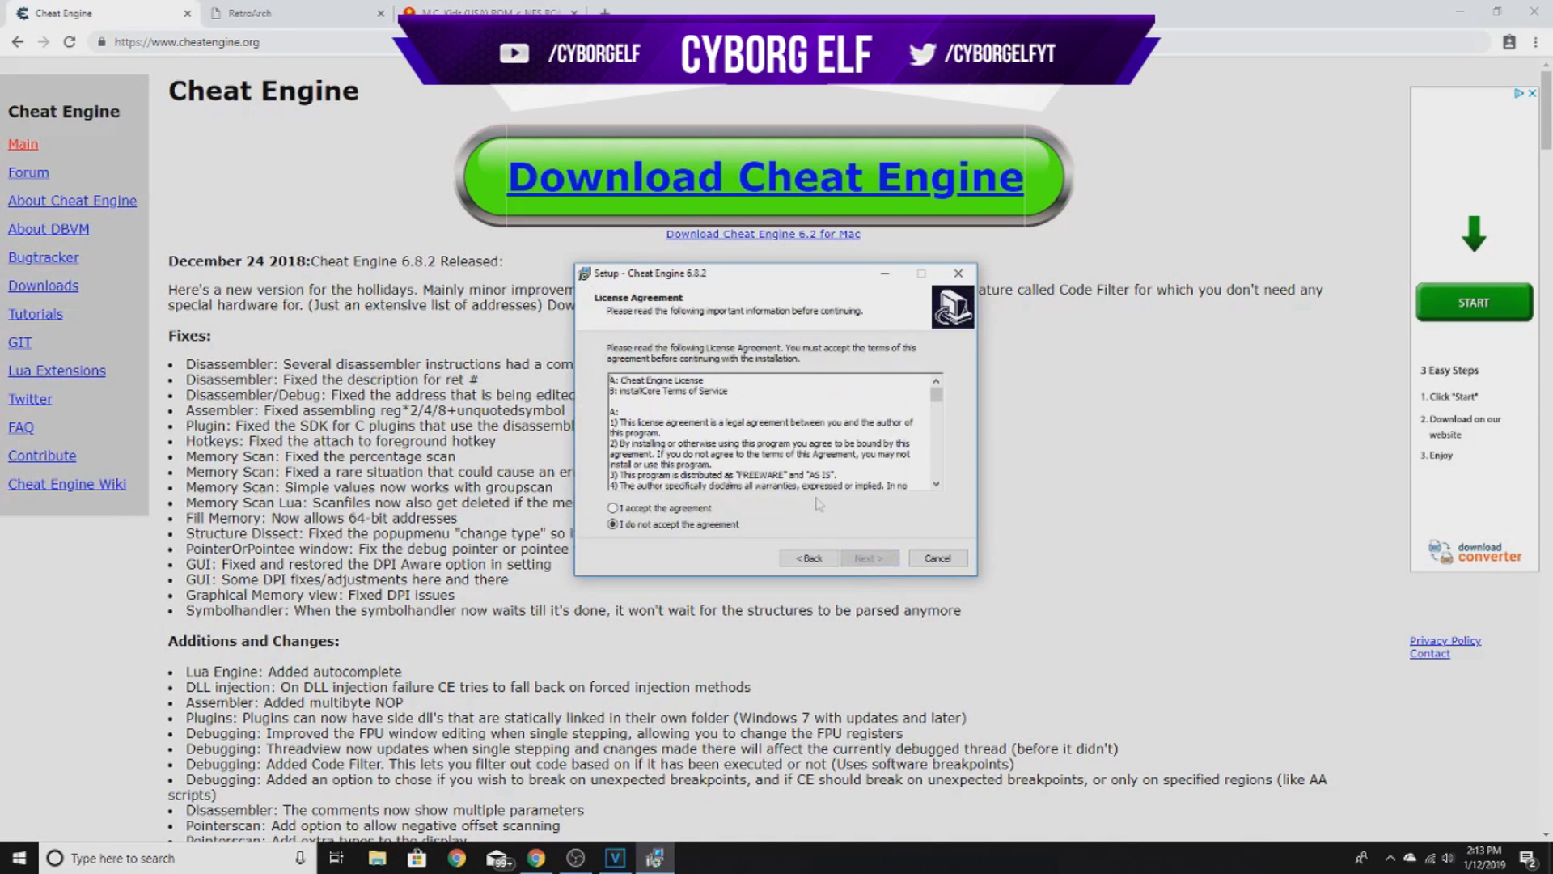
{"action": "left_click", "coordinate": [644, 512]}
{"action": "left_click_drag", "start_coordinate": [709, 390], "coordinate": [589, 381]}
{"action": "scroll", "coordinate": [929, 409], "scroll_direction": "down", "scroll_amount": 8}
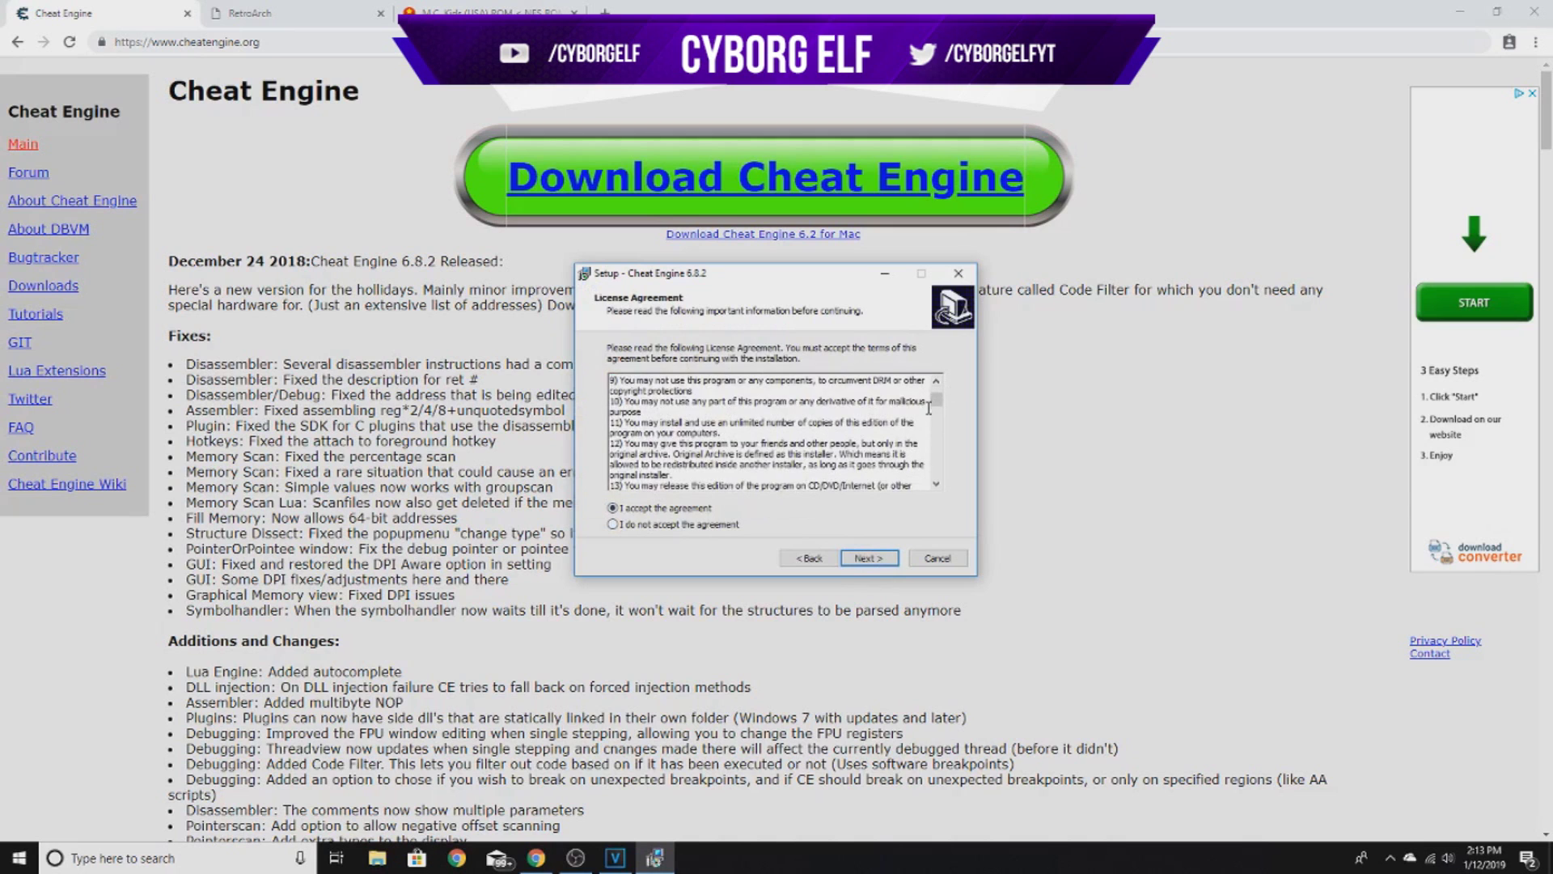
{"action": "left_click_drag", "start_coordinate": [936, 412], "coordinate": [931, 502]}
{"action": "left_click", "coordinate": [853, 467]}
{"action": "left_click", "coordinate": [862, 562]}
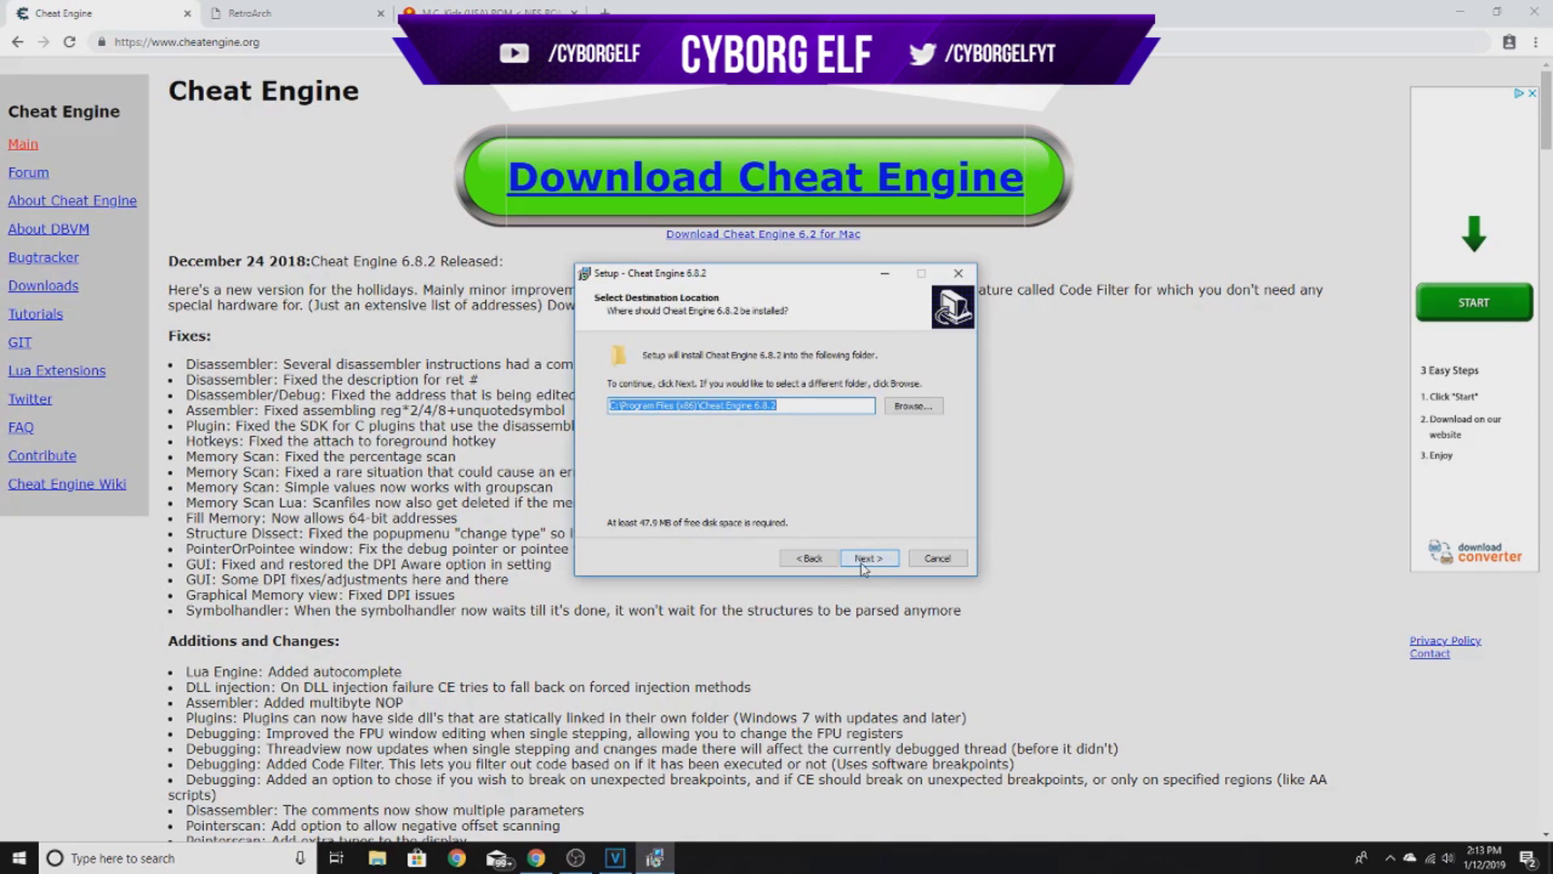
Step: Keep the default destination folder and Start Menu folder for the Cheat Engine 6.8.2 installation
{"action": "left_click", "coordinate": [861, 563]}
{"action": "double_click", "coordinate": [729, 406]}
{"action": "left_click", "coordinate": [864, 559]}
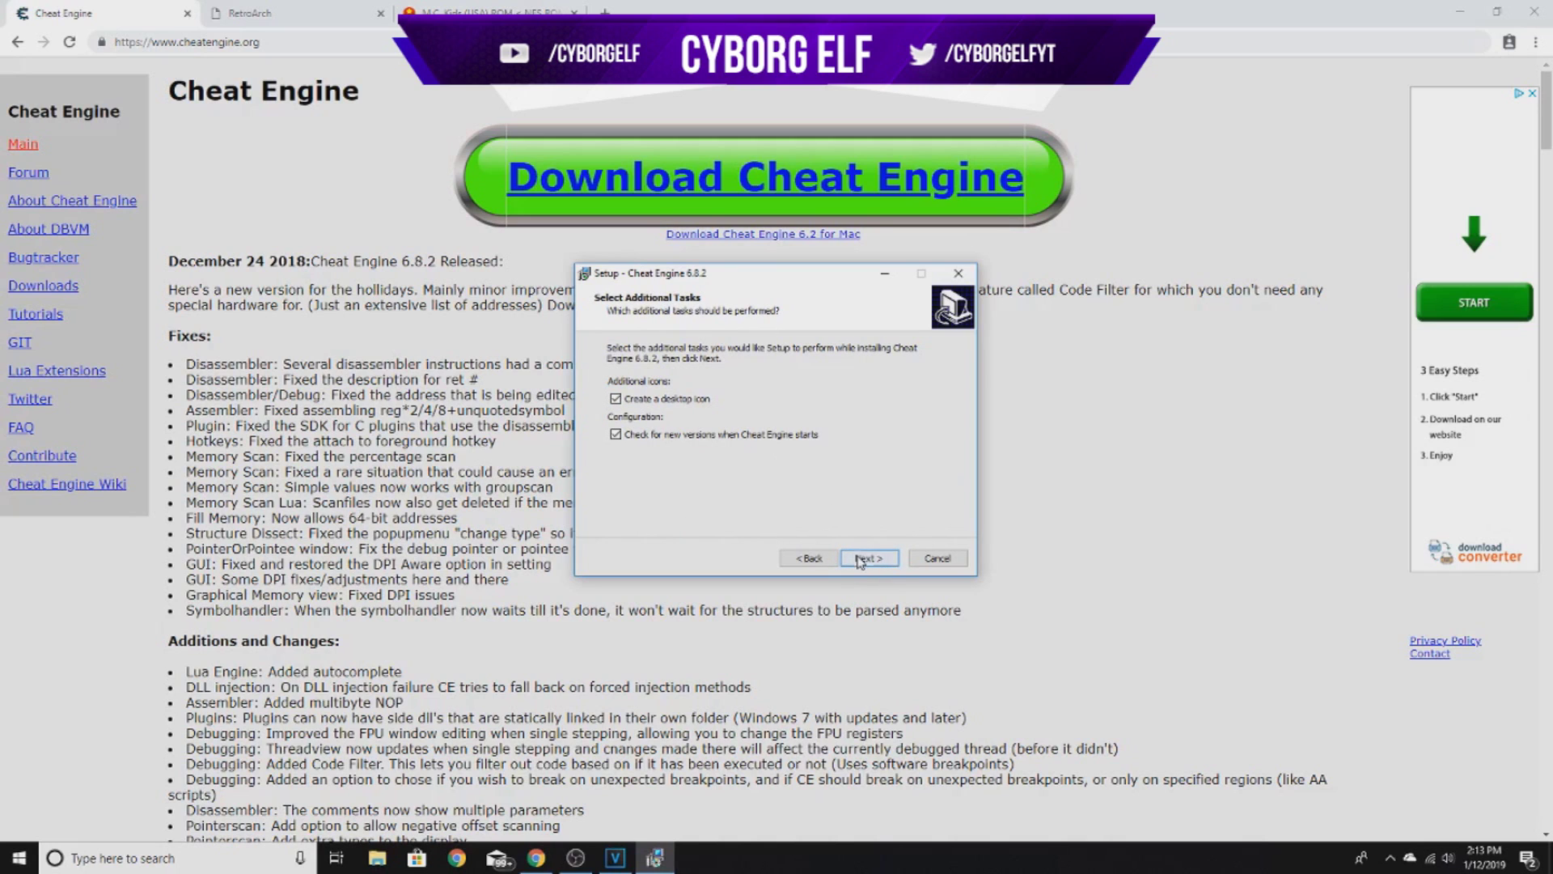
Step: Keep the desktop icon and new-version check tasks, and decline the Brave and McAfee WebAdvisor offers
{"action": "left_click", "coordinate": [863, 556]}
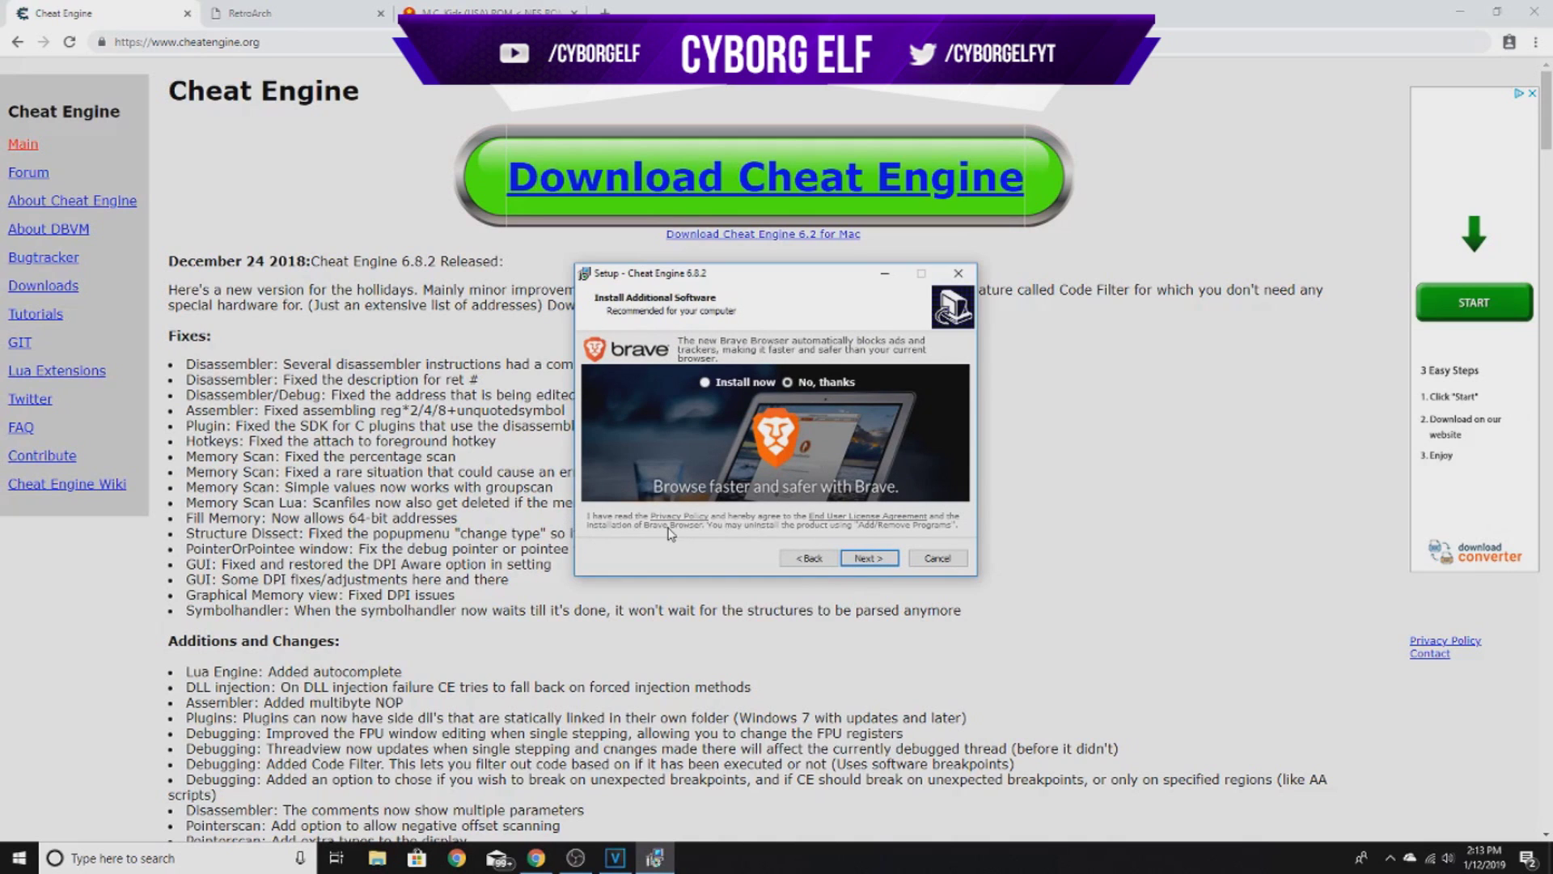
{"action": "left_click", "coordinate": [869, 558]}
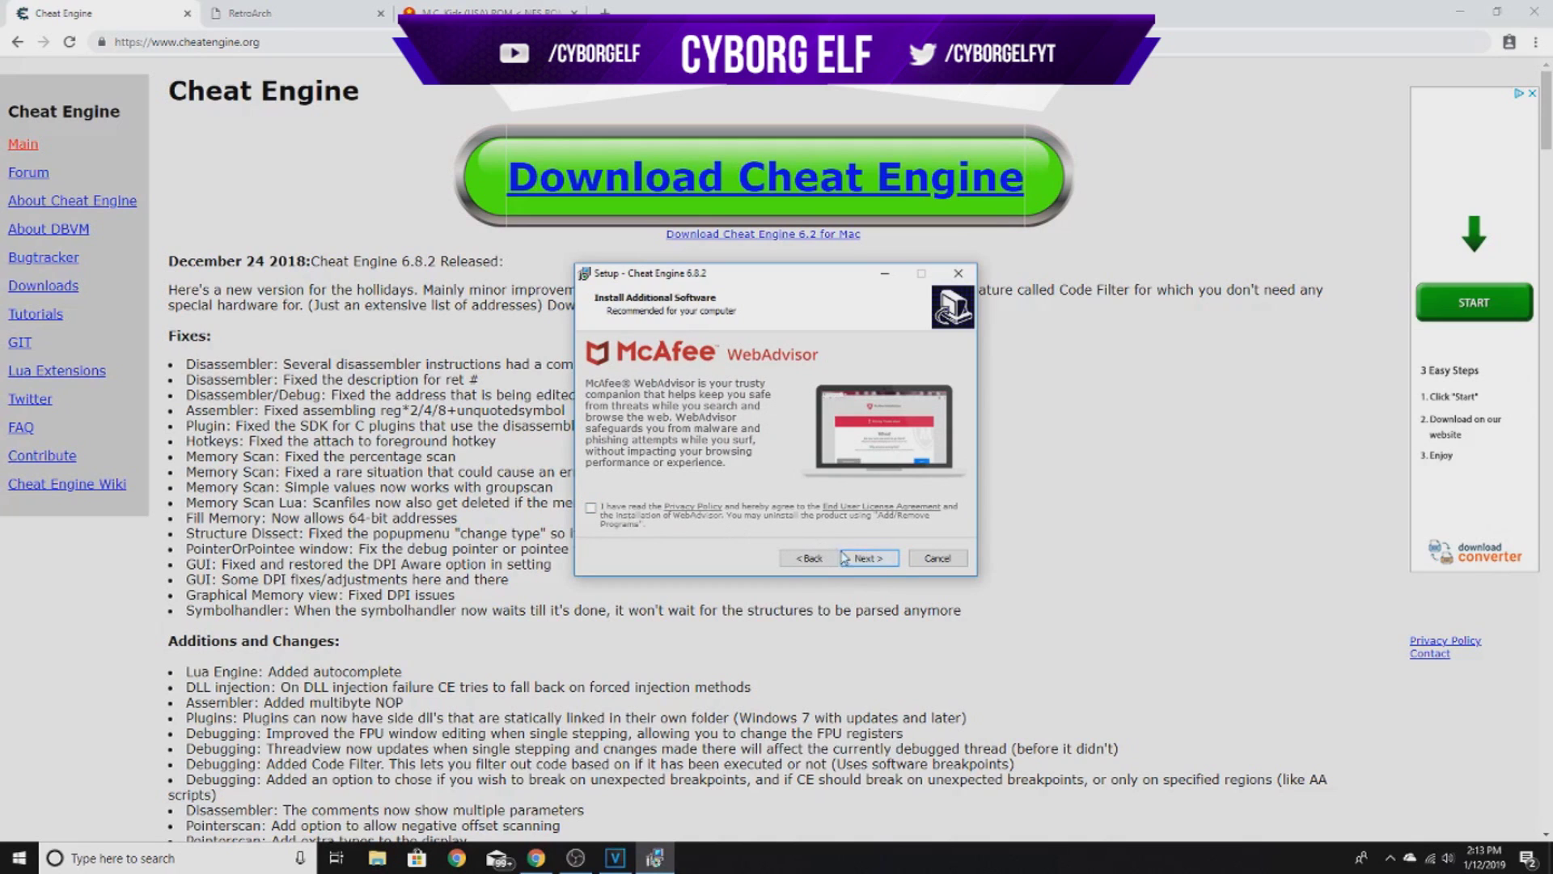
{"action": "left_click", "coordinate": [867, 558]}
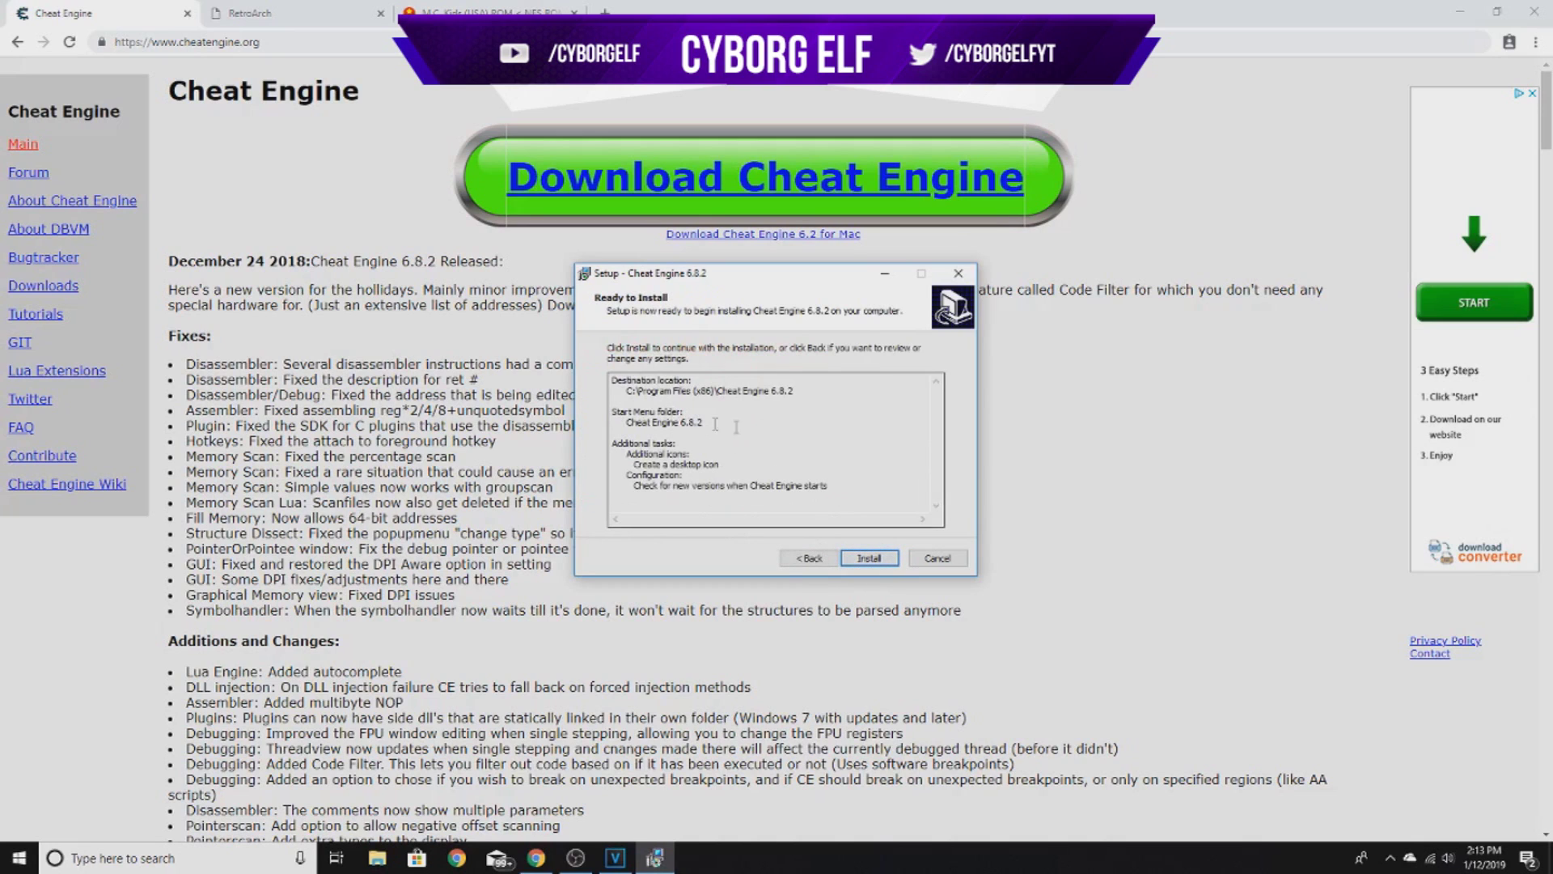
Step: Review the summary of installation settings and cancel the Cheat Engine setup
{"action": "left_click_drag", "start_coordinate": [613, 380], "coordinate": [796, 501]}
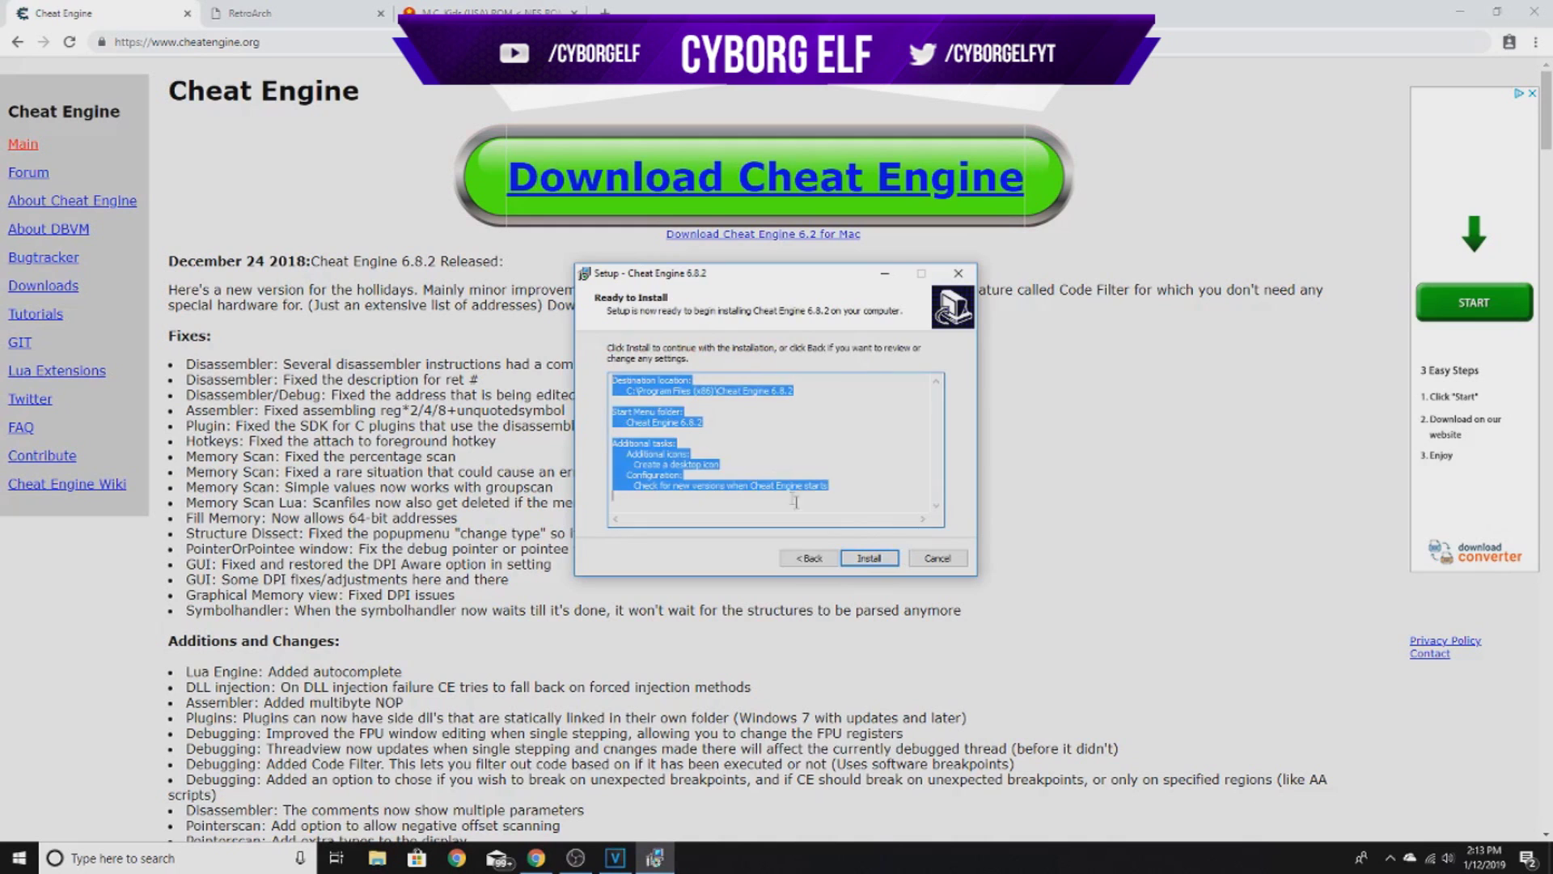
{"action": "left_click", "coordinate": [848, 501]}
{"action": "left_click_drag", "start_coordinate": [613, 380], "coordinate": [809, 441]}
{"action": "left_click", "coordinate": [822, 452]}
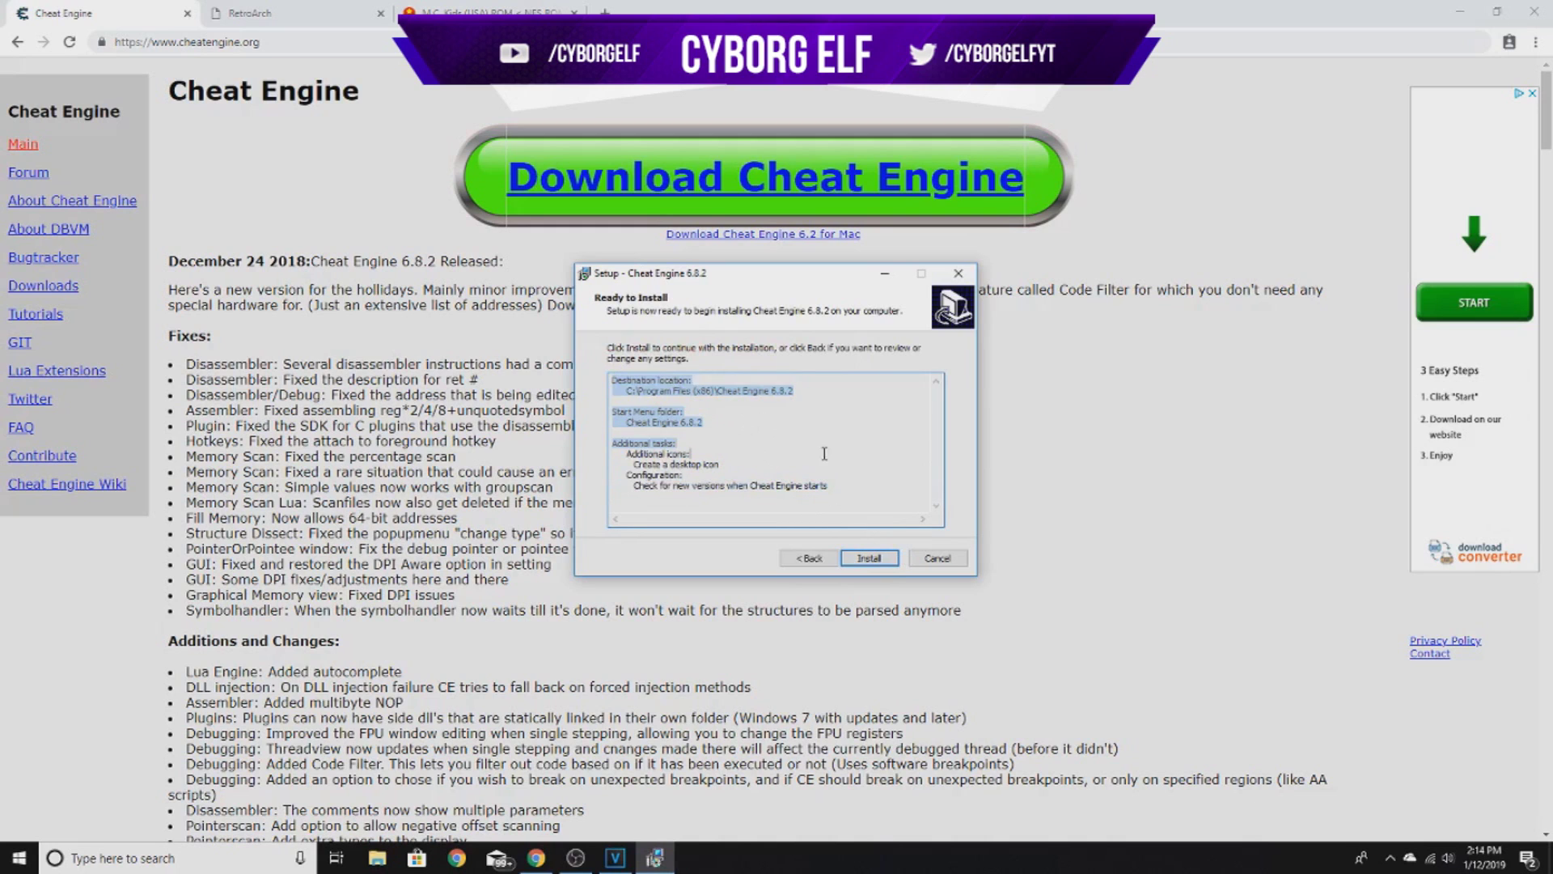
{"action": "left_click", "coordinate": [958, 273]}
{"action": "left_click", "coordinate": [827, 507]}
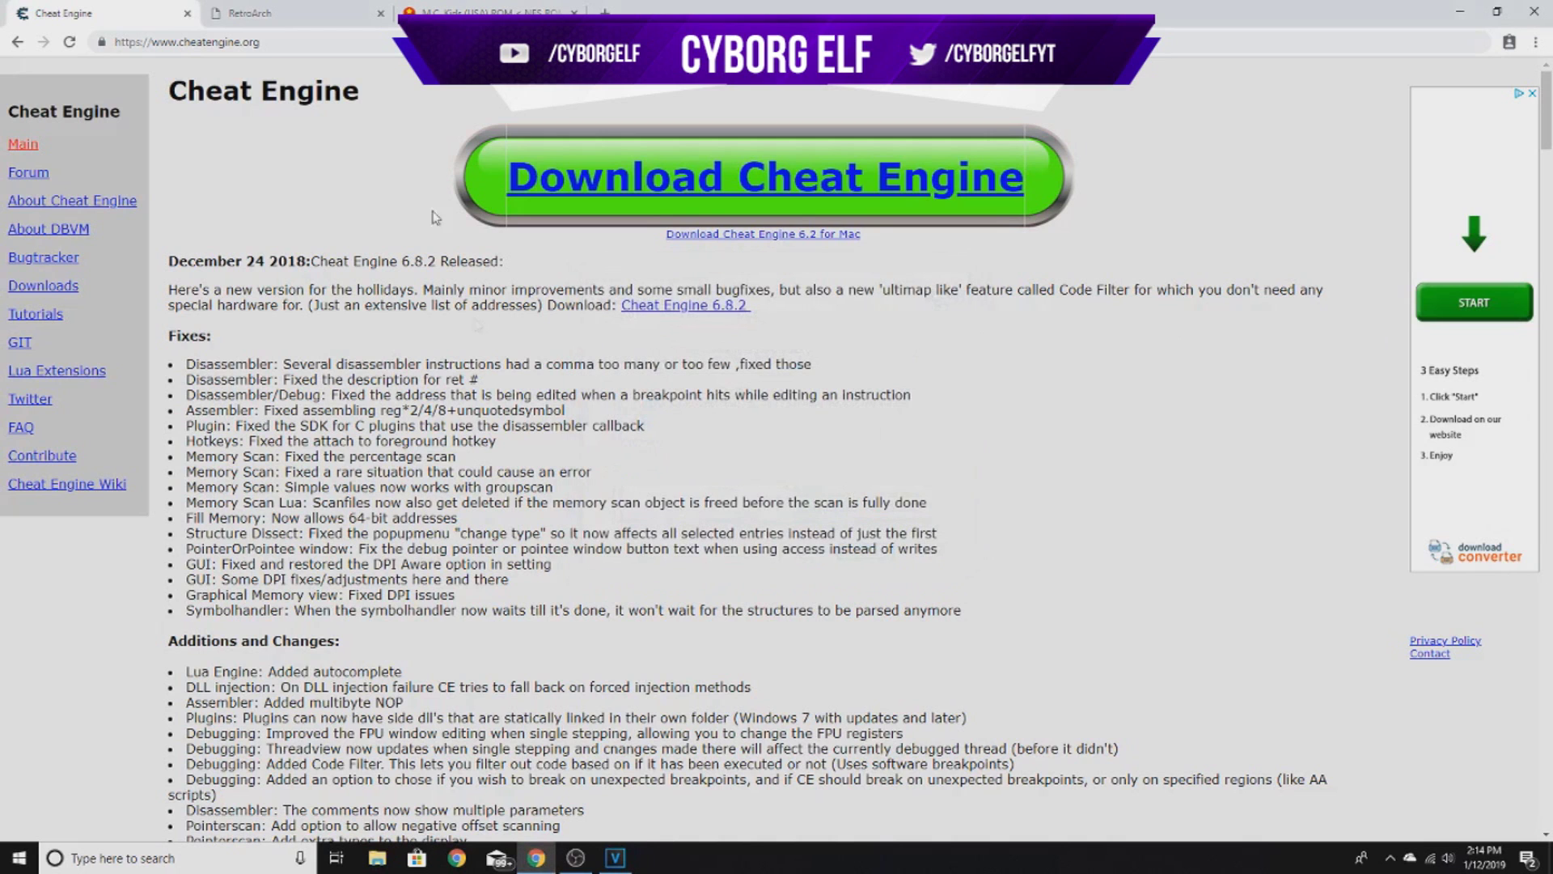
Step: Switch to the RetroArch download page and look through its list of supported platforms and Windows installers
{"action": "left_click", "coordinate": [275, 13]}
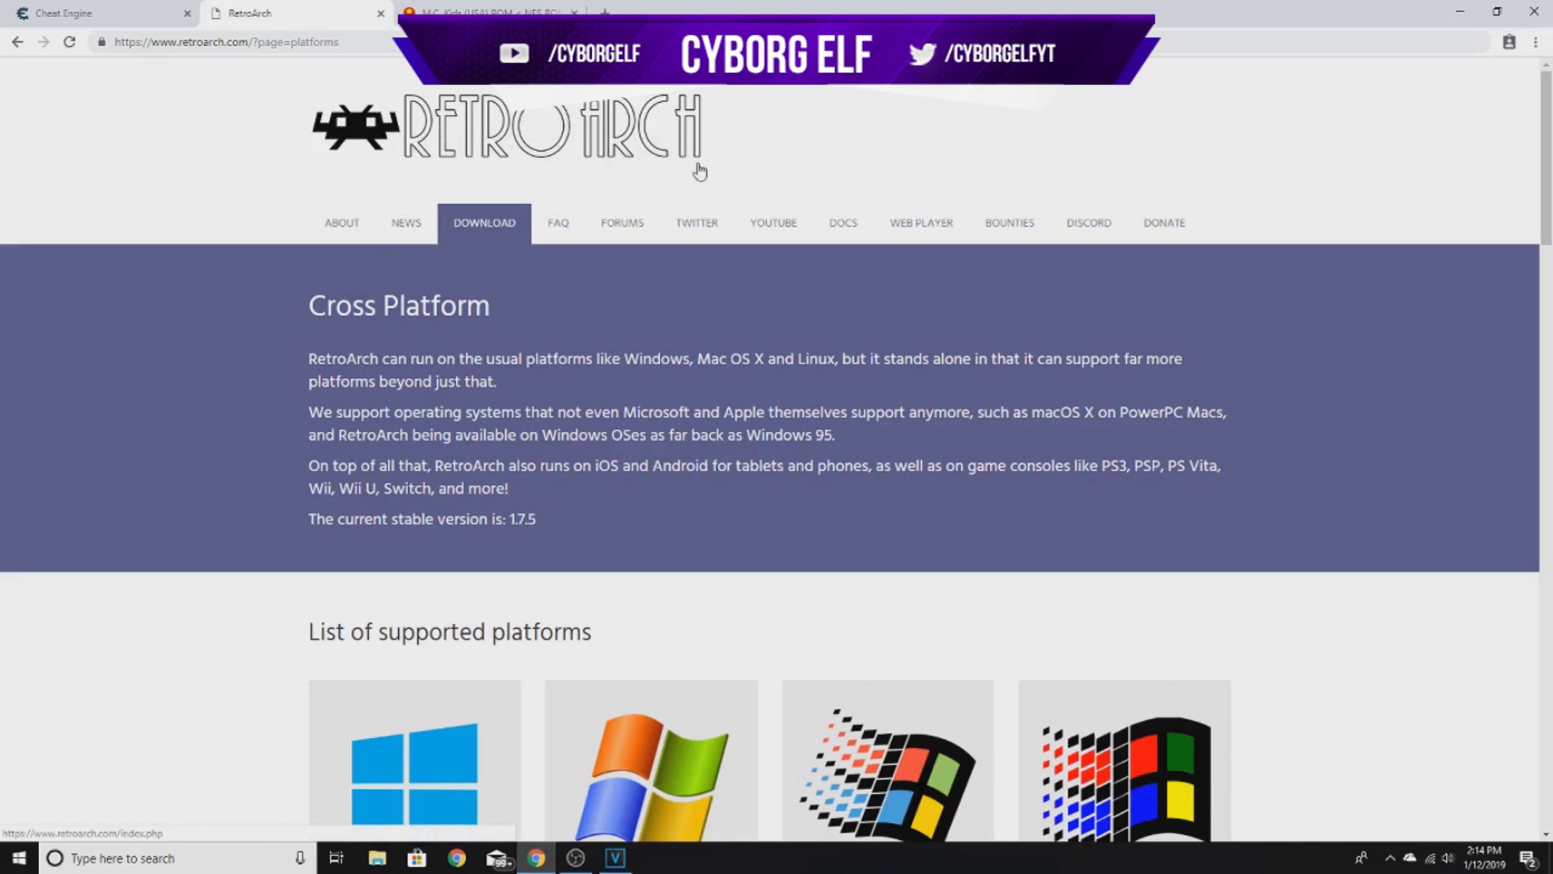
{"action": "scroll", "coordinate": [601, 261], "scroll_direction": "down", "scroll_amount": 20}
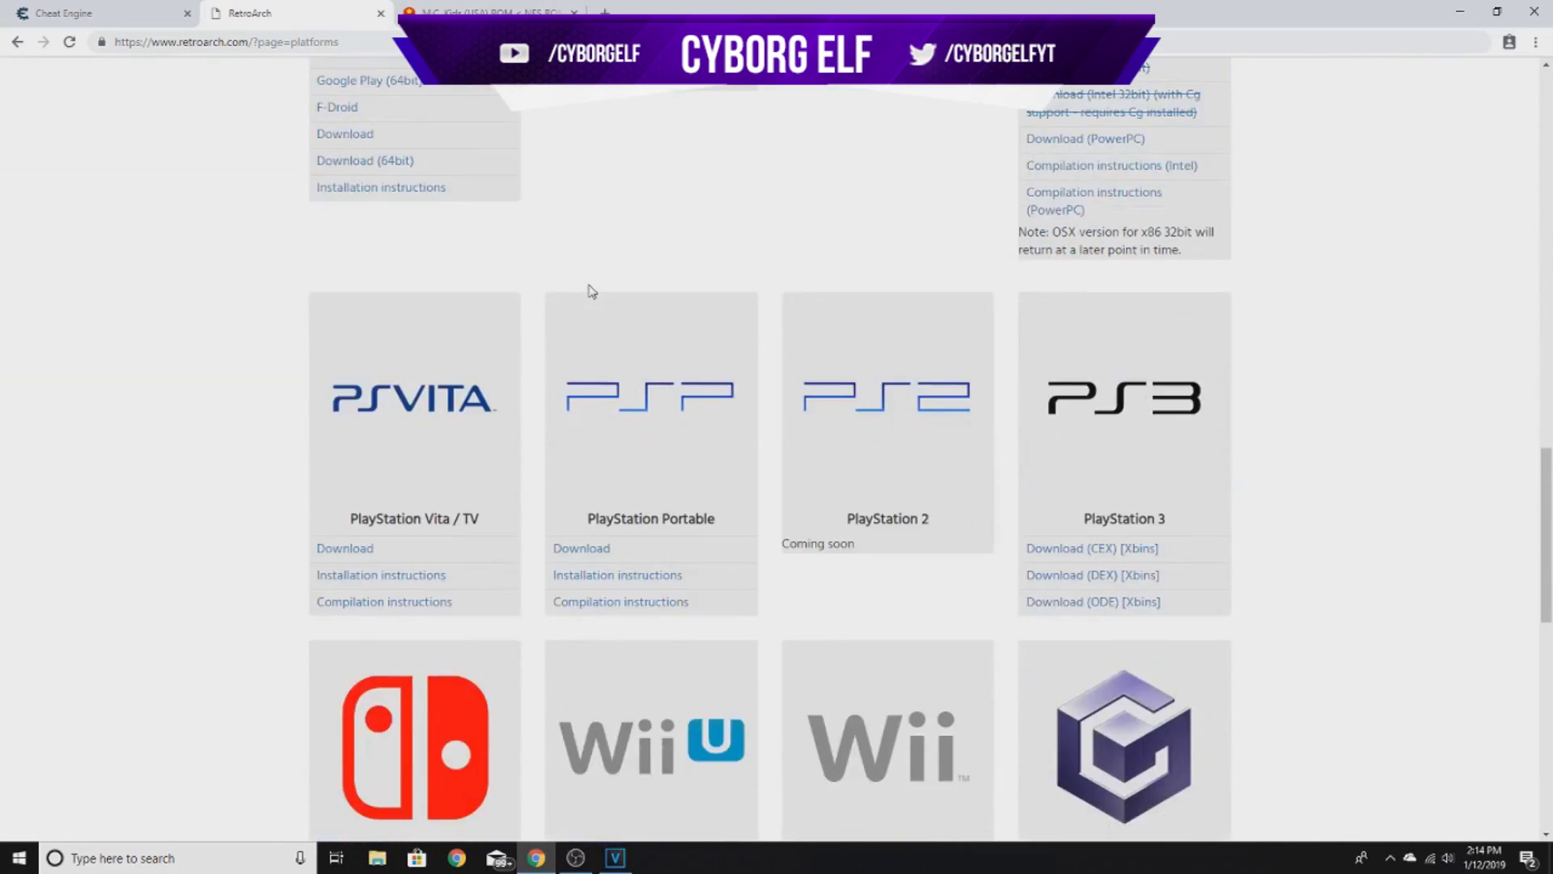
{"action": "scroll", "coordinate": [595, 283], "scroll_direction": "down", "scroll_amount": 10}
{"action": "scroll", "coordinate": [590, 290], "scroll_direction": "up", "scroll_amount": 20}
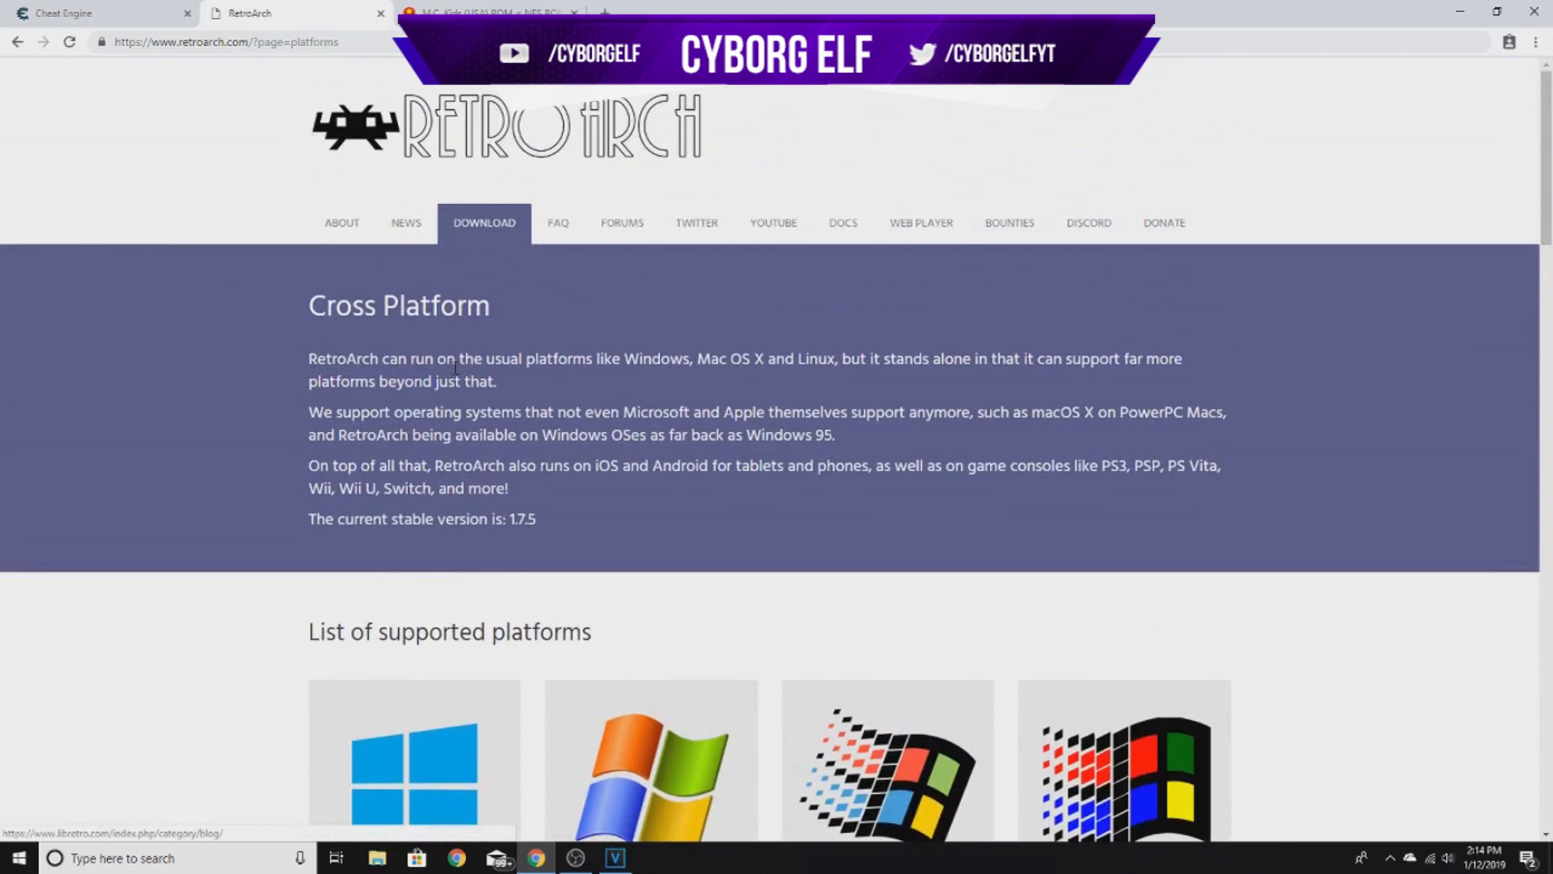
{"action": "scroll", "coordinate": [513, 434], "scroll_direction": "down", "scroll_amount": 7}
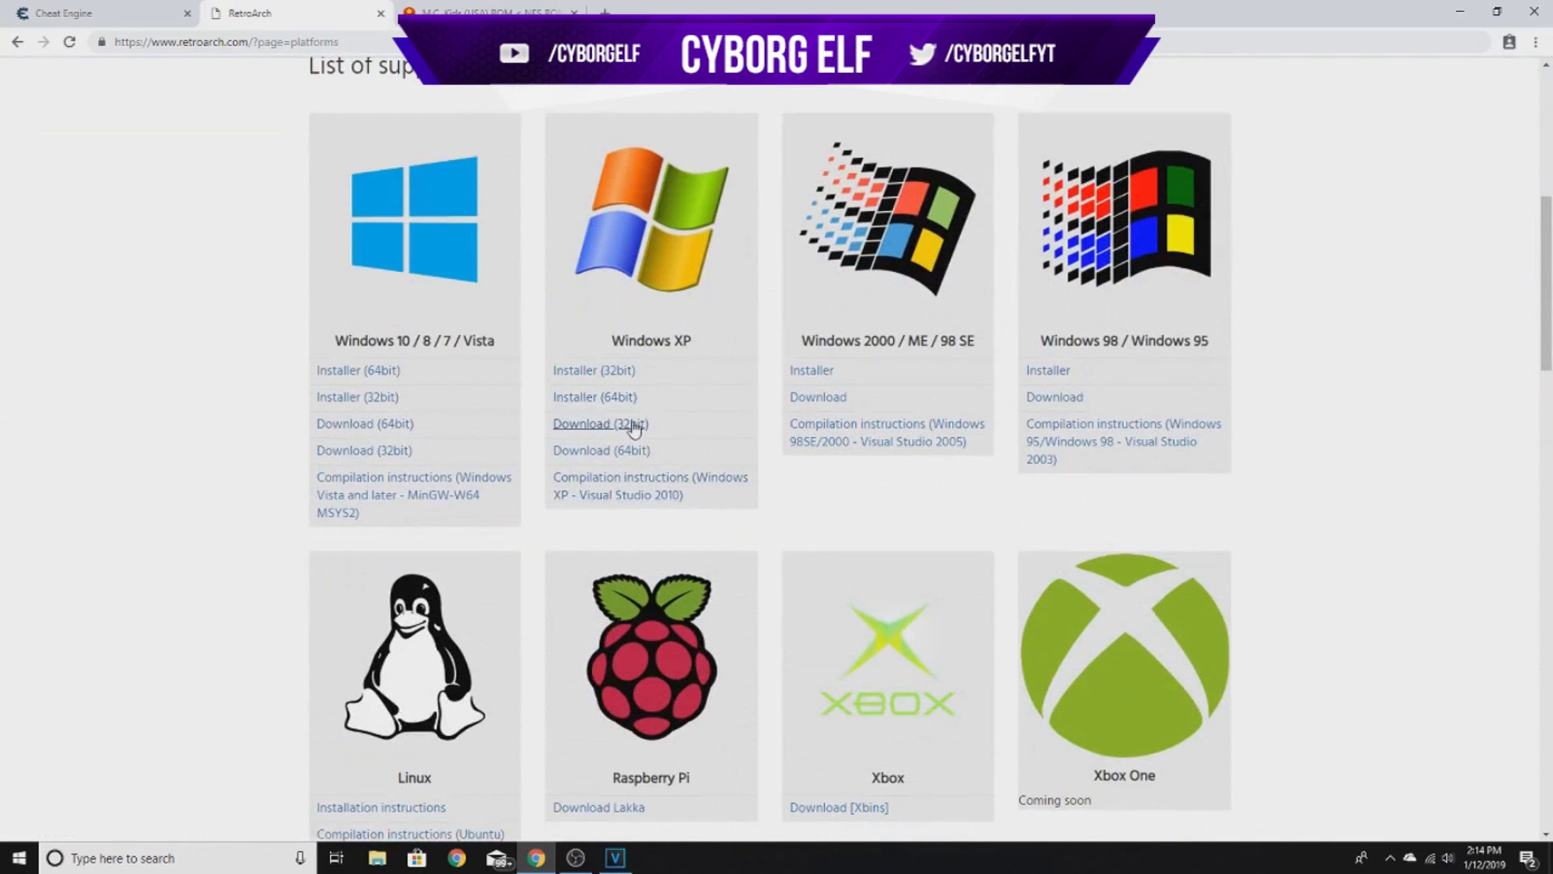
{"action": "scroll", "coordinate": [749, 488], "scroll_direction": "up", "scroll_amount": 7}
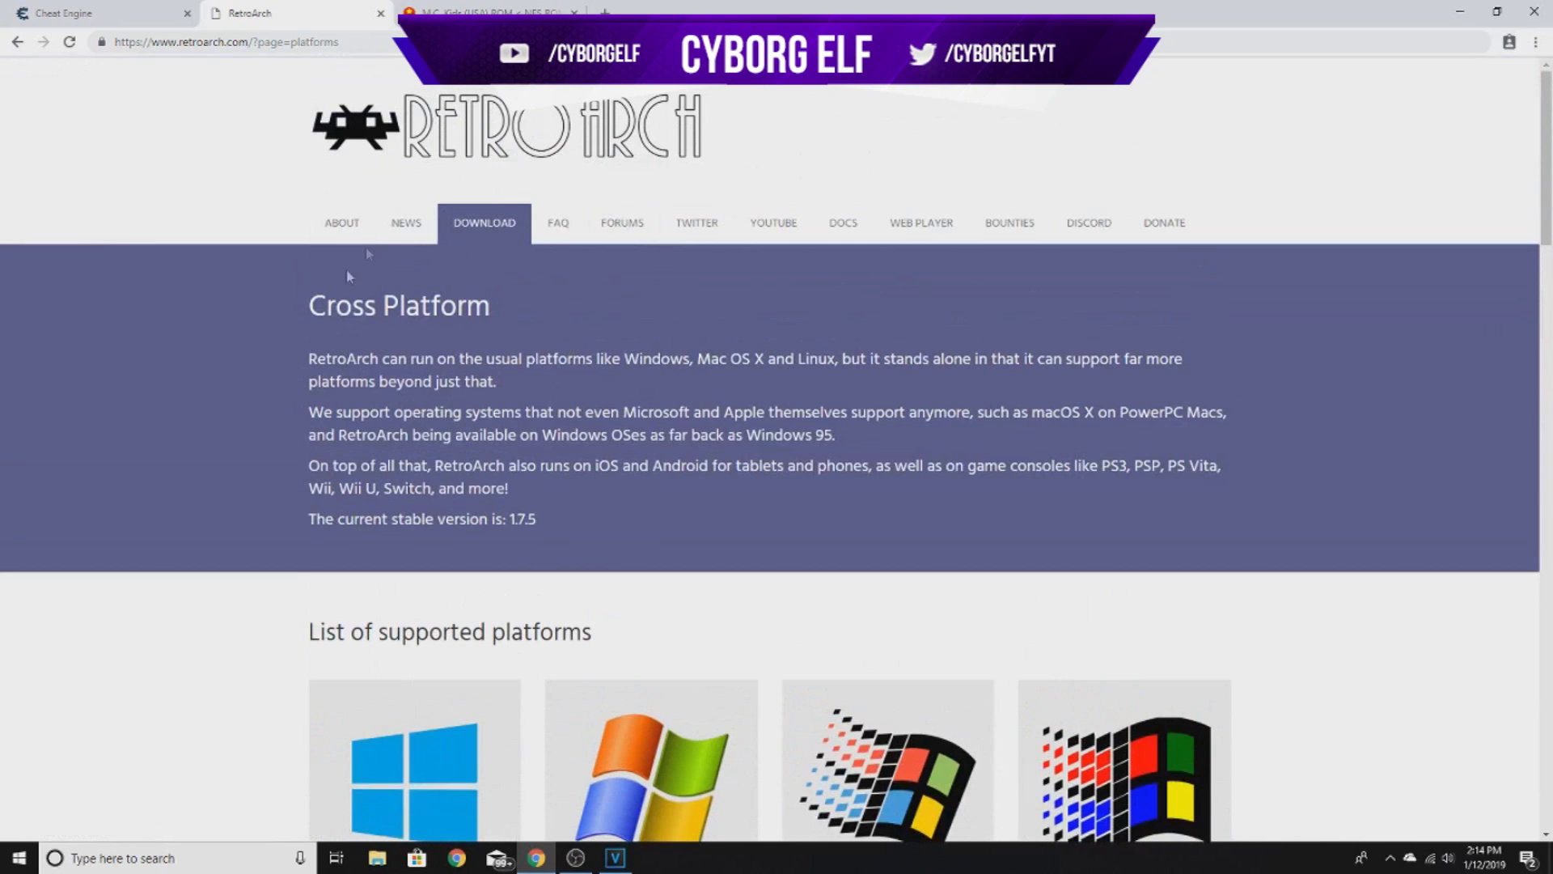
Step: Switch to the Emuparadise page for the M.C. Kids (USA) NES ROM and examine its title
{"action": "left_click", "coordinate": [517, 10]}
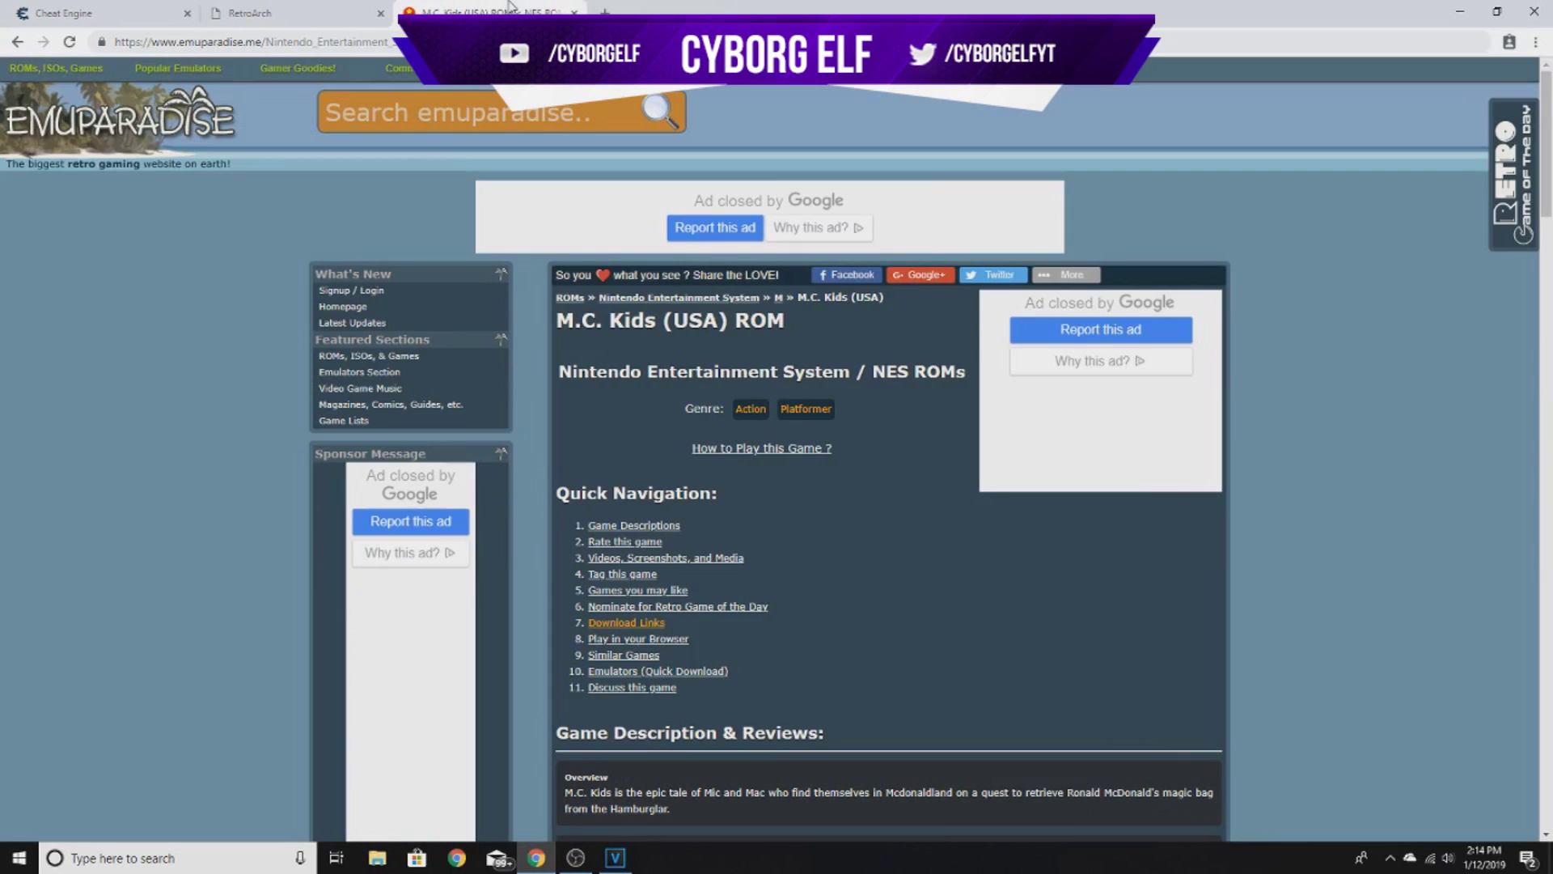
{"action": "left_click_drag", "start_coordinate": [557, 320], "coordinate": [785, 320]}
{"action": "left_click", "coordinate": [570, 322]}
{"action": "mouse_move", "coordinate": [558, 322]}
{"action": "left_mouse_down"}
{"action": "mouse_move", "coordinate": [656, 321]}
{"action": "mouse_move", "coordinate": [537, 325]}
{"action": "mouse_move", "coordinate": [561, 321]}
{"action": "left_mouse_up"}
{"action": "left_click", "coordinate": [601, 321]}
{"action": "left_click", "coordinate": [654, 319]}
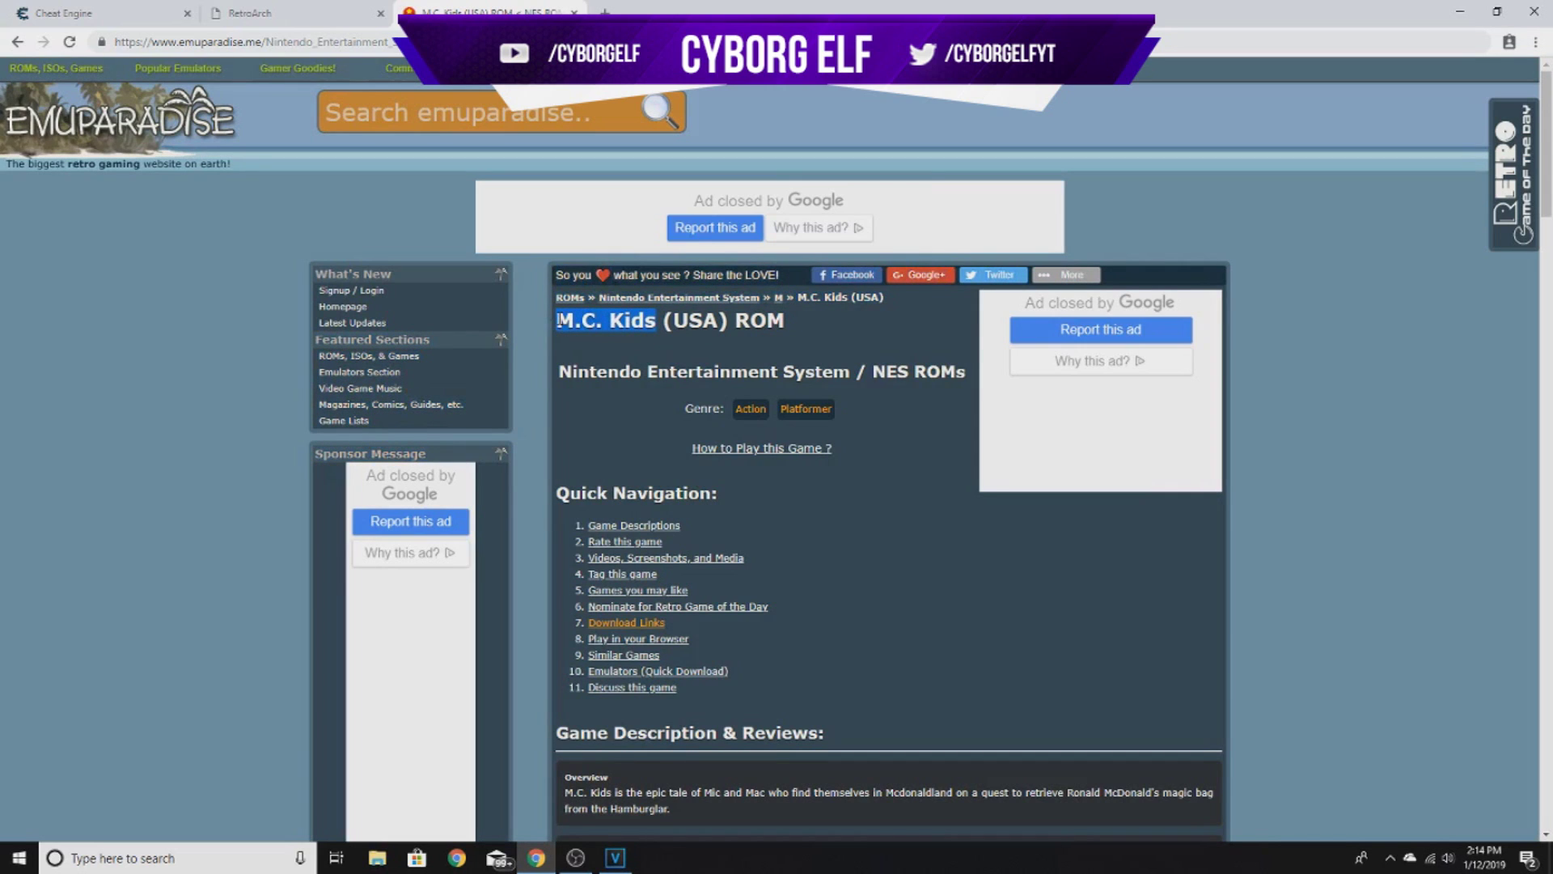